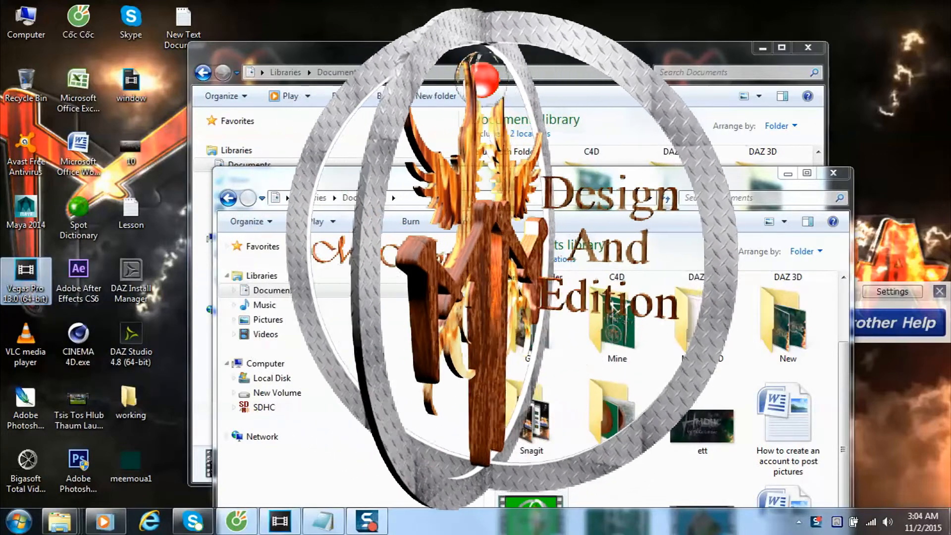
Bring up the open text note and highlight its title "Vegas pro 13.0 (64 bit)", including the version and bit parts.
{"action": "left_click", "coordinate": [325, 519]}
{"action": "left_click", "coordinate": [325, 518]}
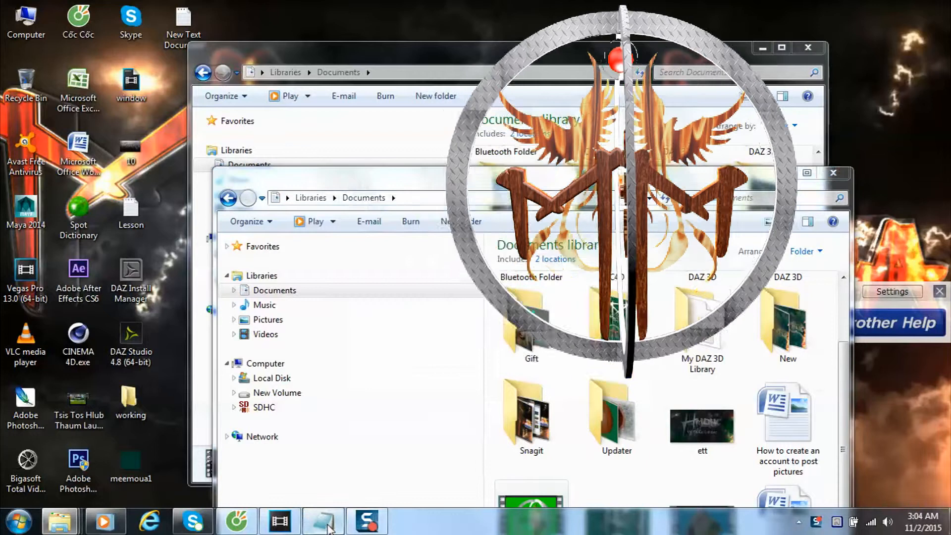
{"action": "left_click", "coordinate": [324, 518]}
{"action": "left_click_drag", "start_coordinate": [551, 102], "coordinate": [530, 95]}
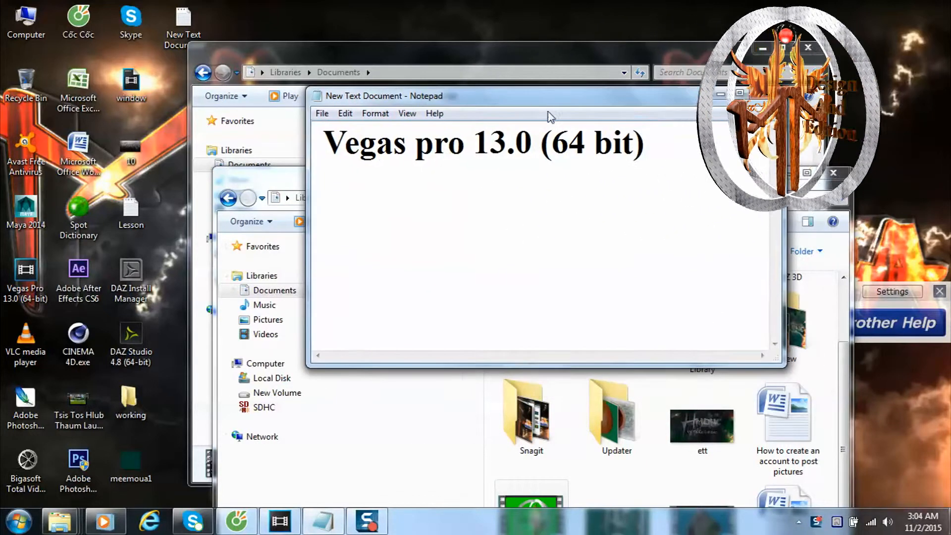
{"action": "left_click_drag", "start_coordinate": [644, 146], "coordinate": [340, 160]}
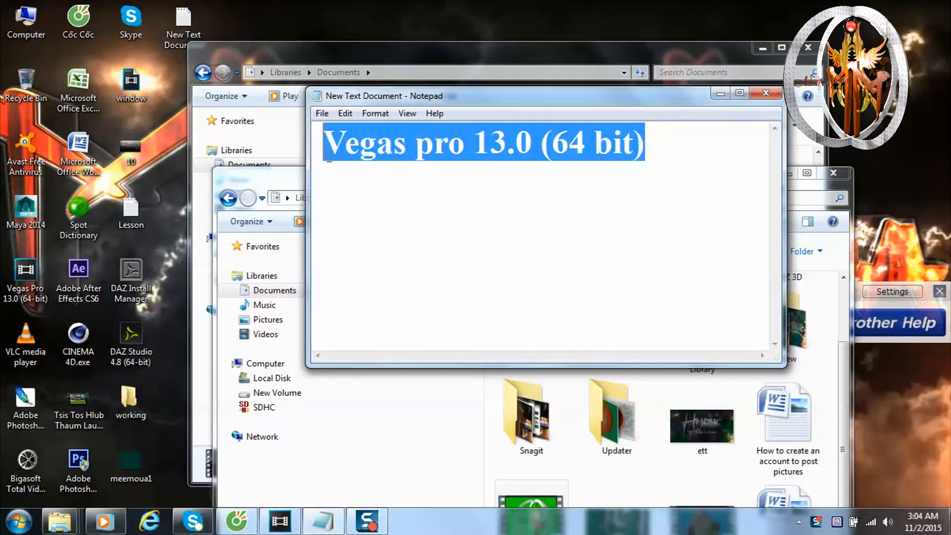
{"action": "left_click", "coordinate": [555, 140]}
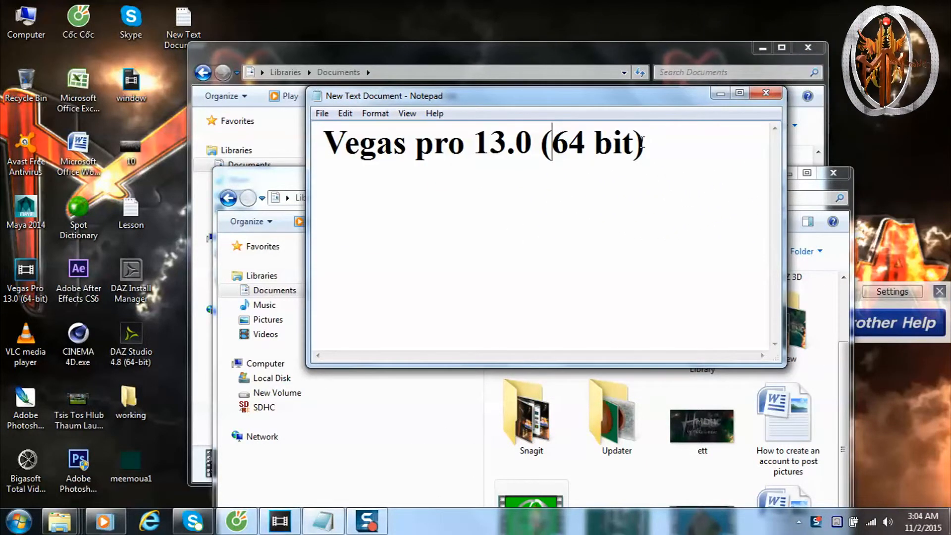
{"action": "left_click_drag", "start_coordinate": [617, 144], "coordinate": [653, 139]}
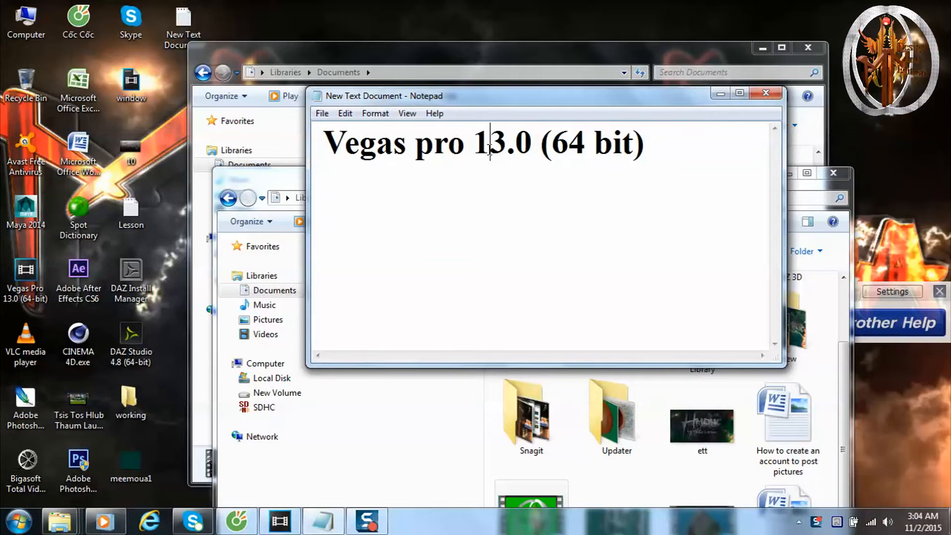
{"action": "left_click_drag", "start_coordinate": [490, 148], "coordinate": [545, 149]}
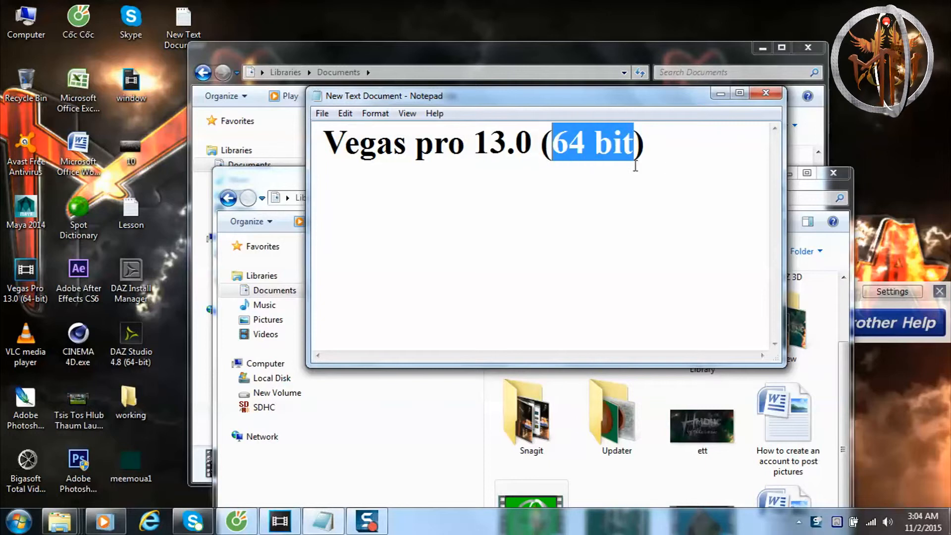
Add a second line to the note reading "How to download Vegas pro 13 for 32 bit/ 64 bit".
{"action": "left_click", "coordinate": [662, 156]}
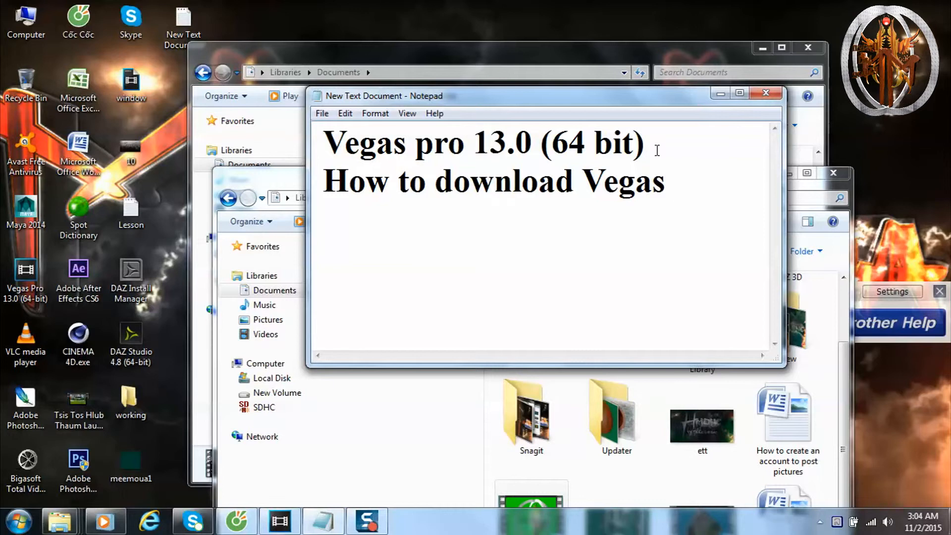
{"action": "type", "text": "pro 13"}
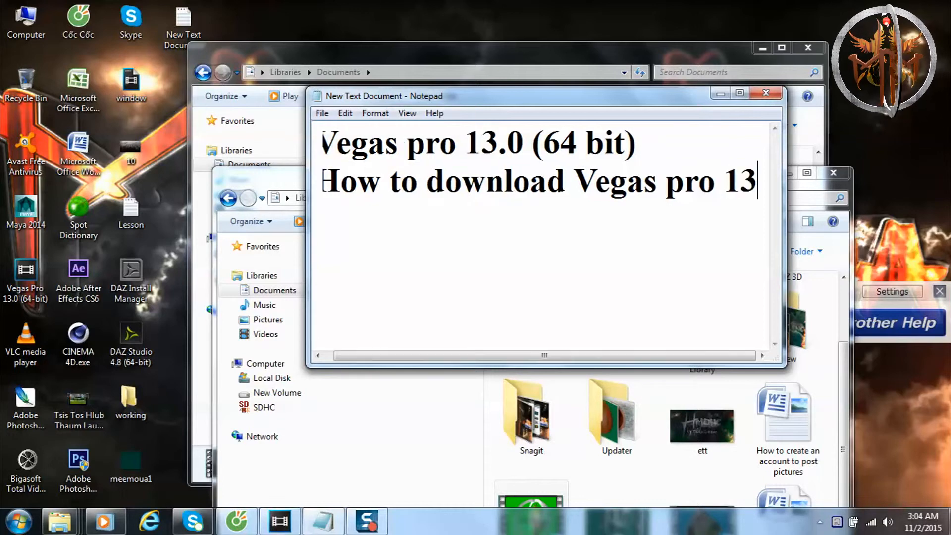
{"action": "type", "text": " for "}
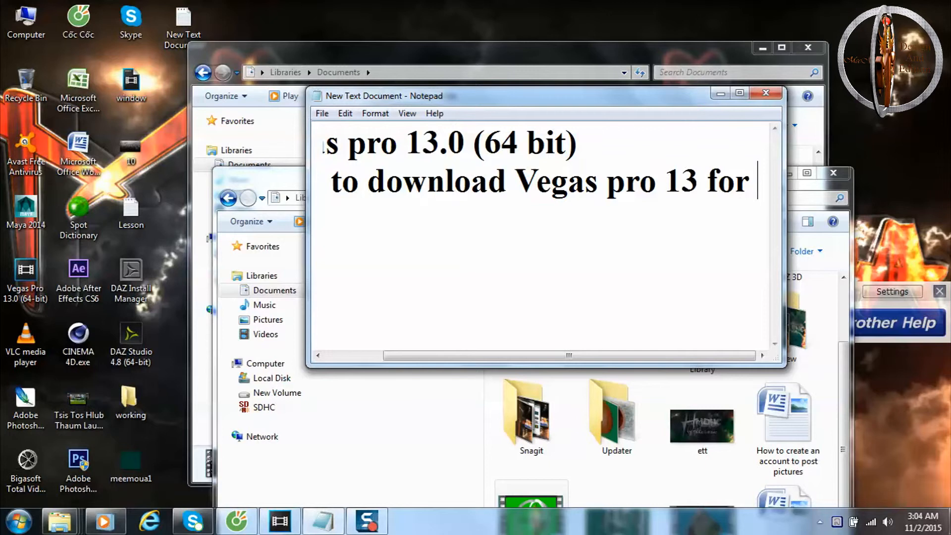
{"action": "type", "text": "32 "}
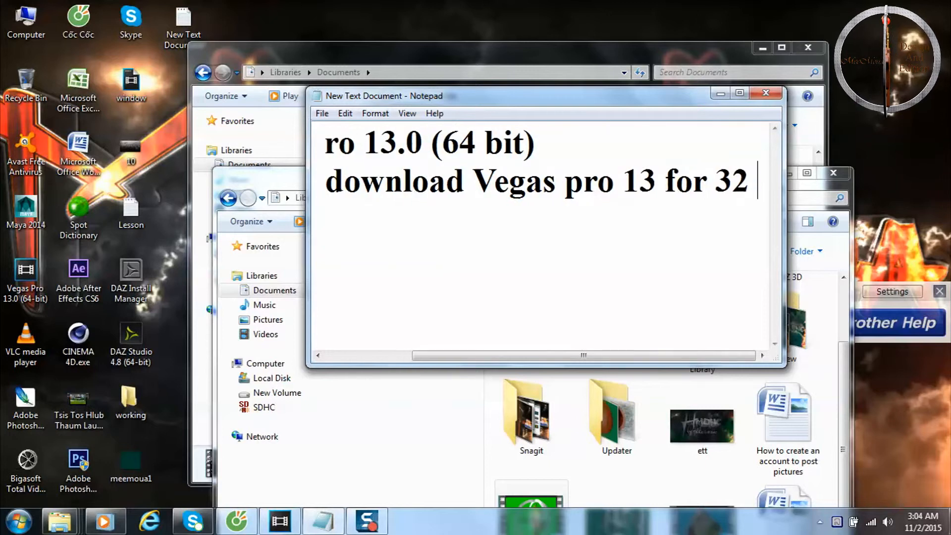
{"action": "type", "text": "bit/"}
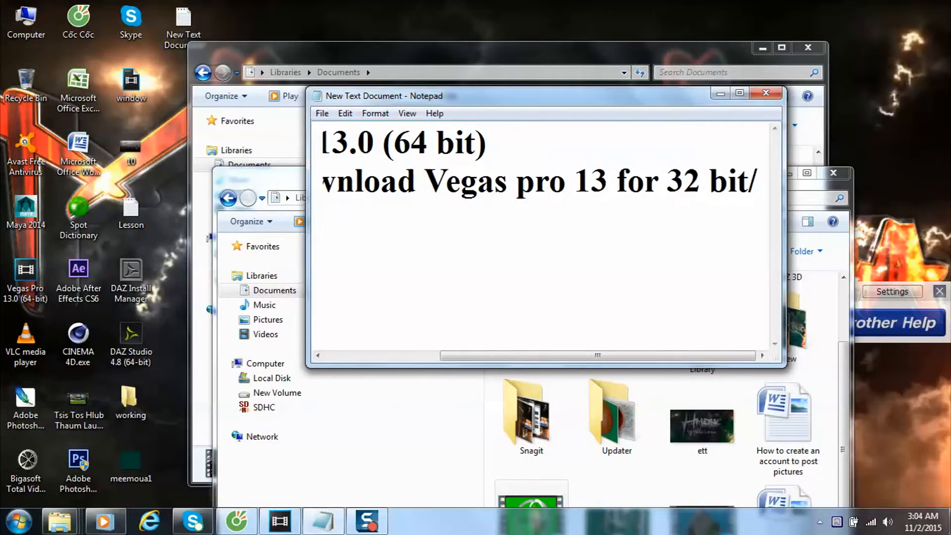
{"action": "type", "text": " 64 bit"}
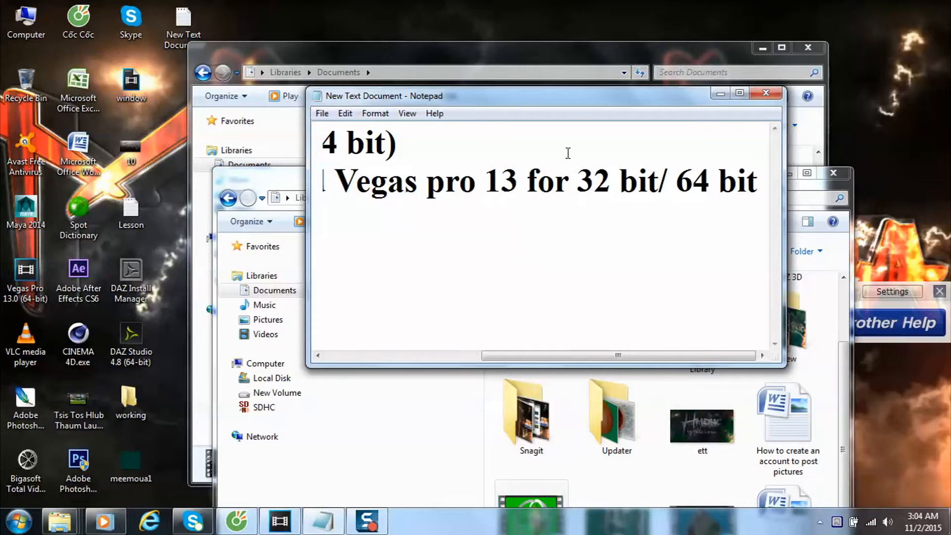
Open the computer's system properties to check the system type, and close the window.
{"action": "right_click", "coordinate": [27, 18]}
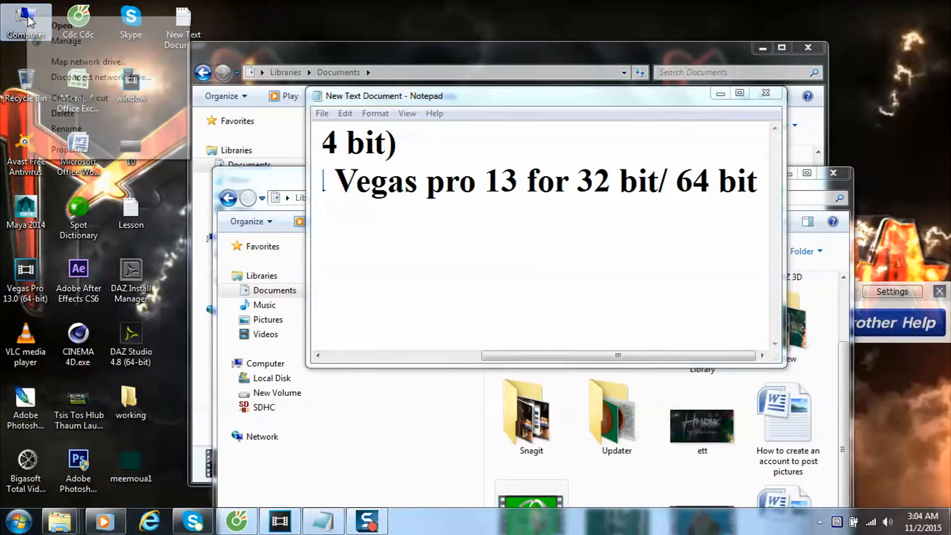
{"action": "left_click", "coordinate": [69, 149]}
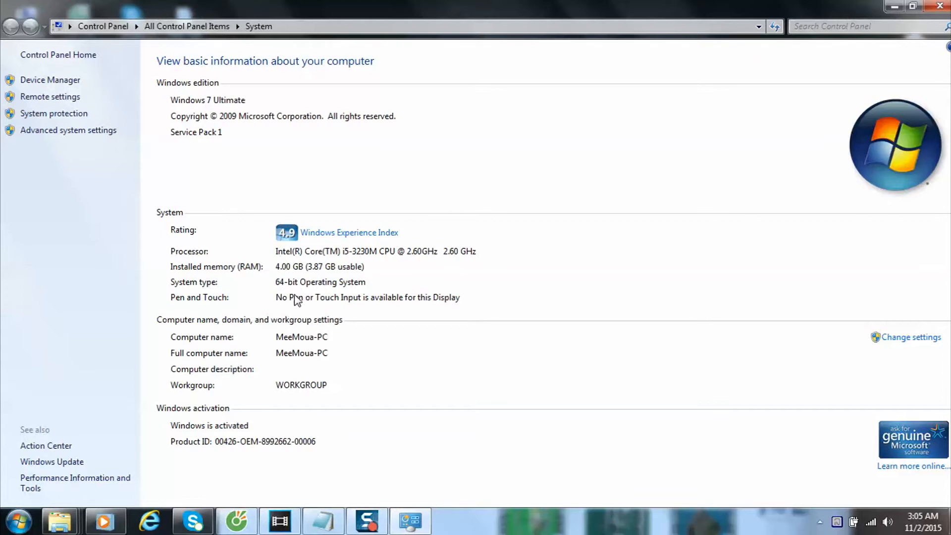
{"action": "left_click", "coordinate": [939, 6]}
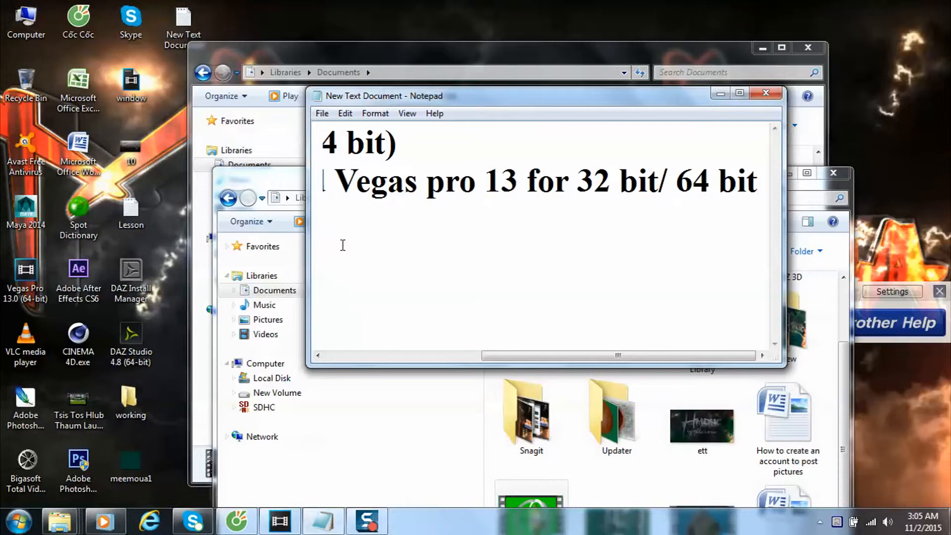
Add a third line reading "Link:............" below the download line and minimize the note.
{"action": "left_click_drag", "start_coordinate": [751, 188], "coordinate": [214, 208]}
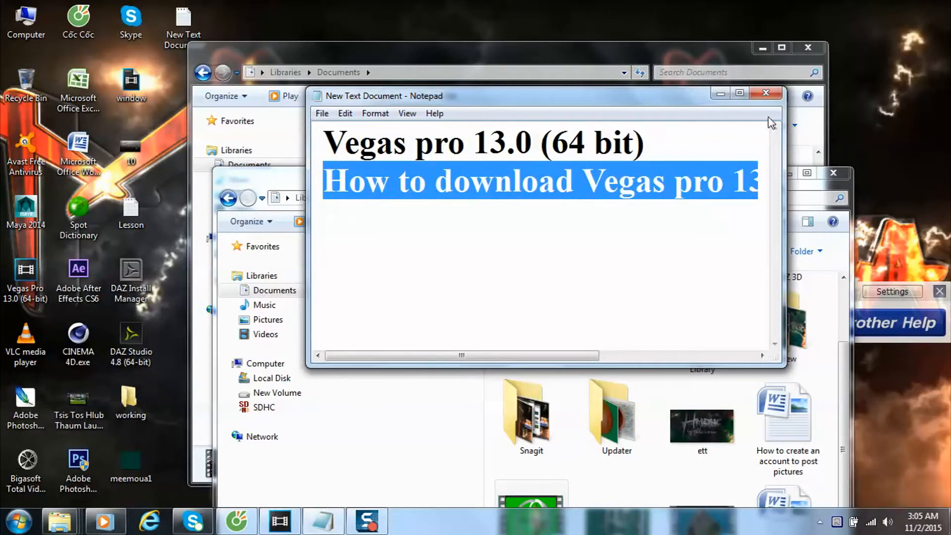
{"action": "left_click", "coordinate": [662, 193]}
{"action": "scroll", "coordinate": [744, 184], "scroll_direction": "right", "scroll_amount": 2}
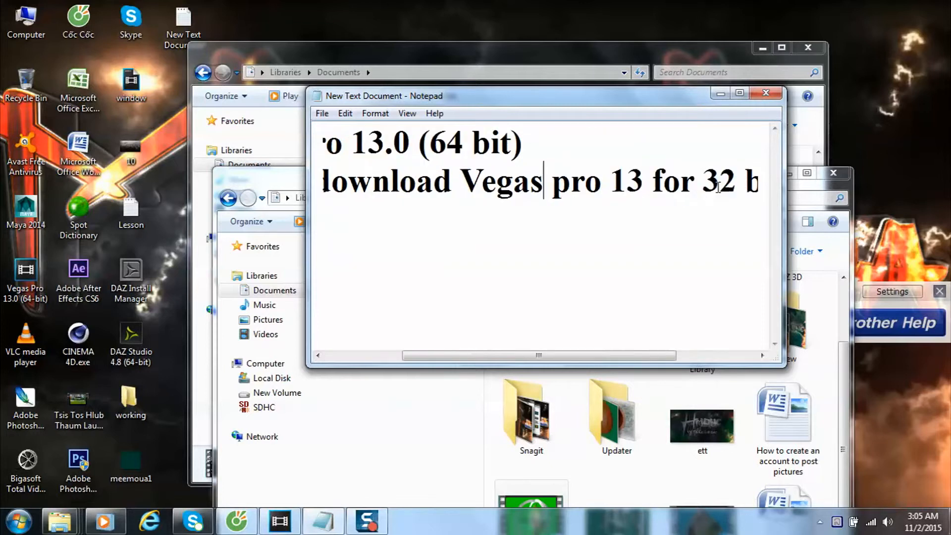
{"action": "scroll", "coordinate": [675, 202], "scroll_direction": "left", "scroll_amount": 2}
{"action": "scroll", "coordinate": [522, 183], "scroll_direction": "right", "scroll_amount": 2}
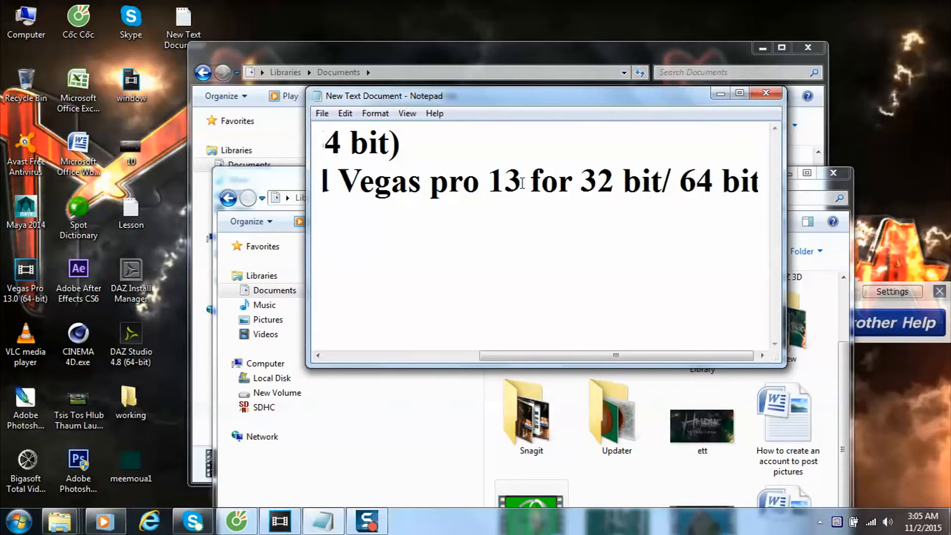
{"action": "left_click", "coordinate": [757, 183]}
{"action": "key", "text": "Return"}
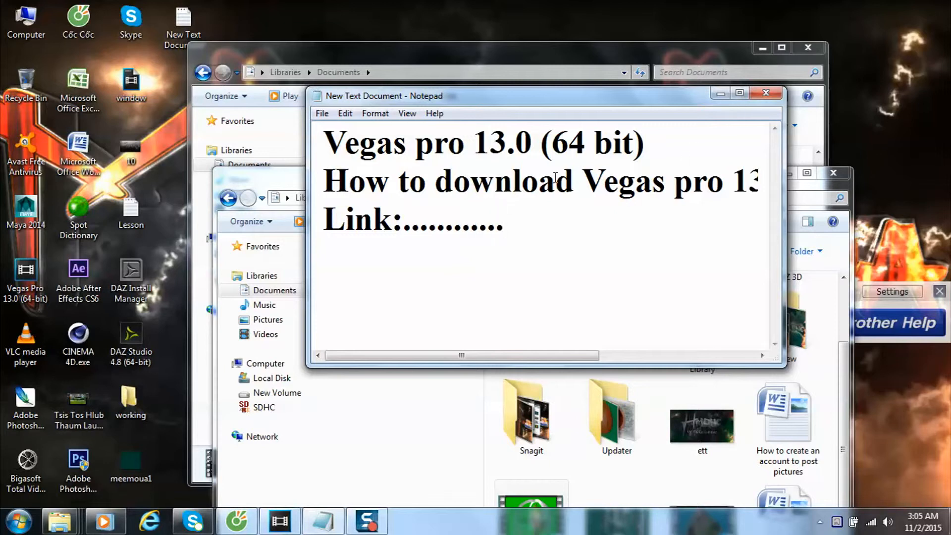
{"action": "left_click", "coordinate": [721, 93]}
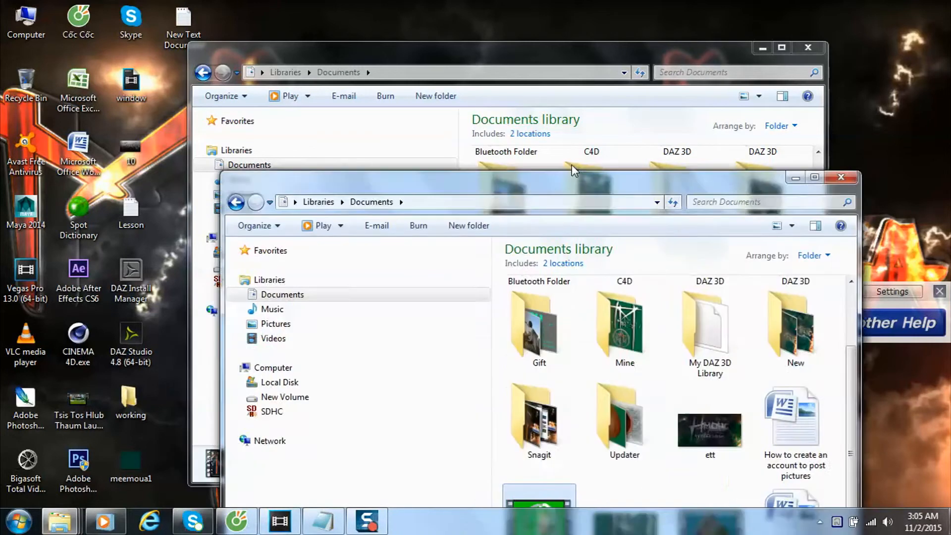
Play the meeli video from the Documents library in a maximized window and close the player.
{"action": "left_click_drag", "start_coordinate": [572, 164], "coordinate": [597, 124]}
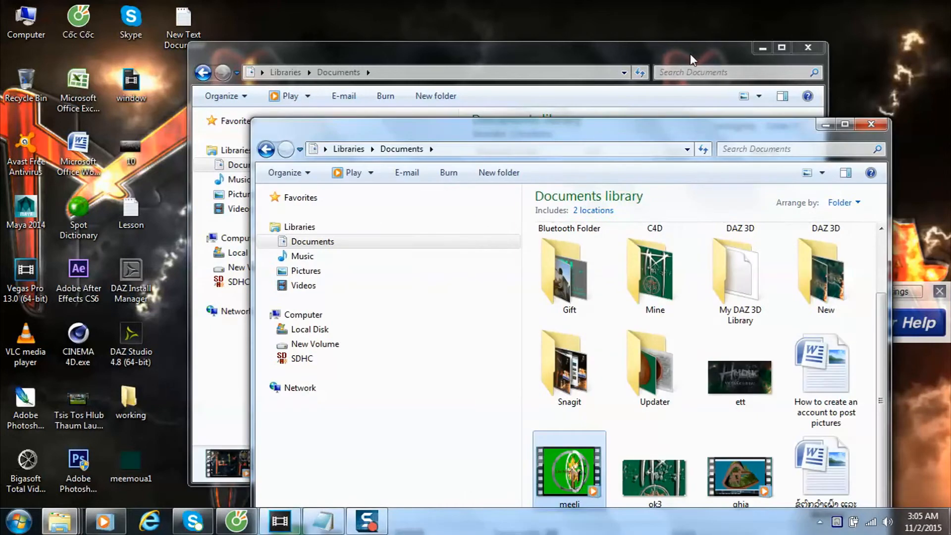
{"action": "left_click", "coordinate": [753, 49]}
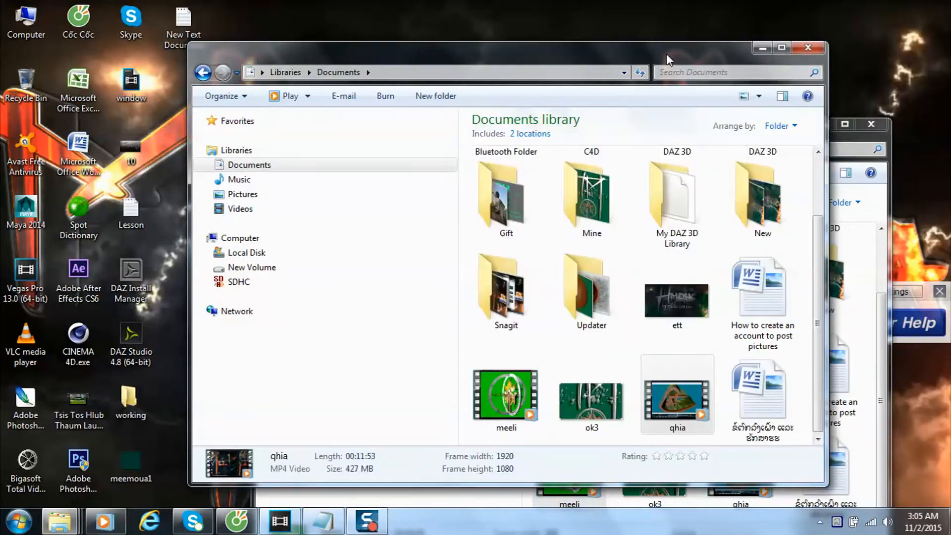
{"action": "left_click", "coordinate": [839, 148]}
{"action": "double_click", "coordinate": [566, 481]}
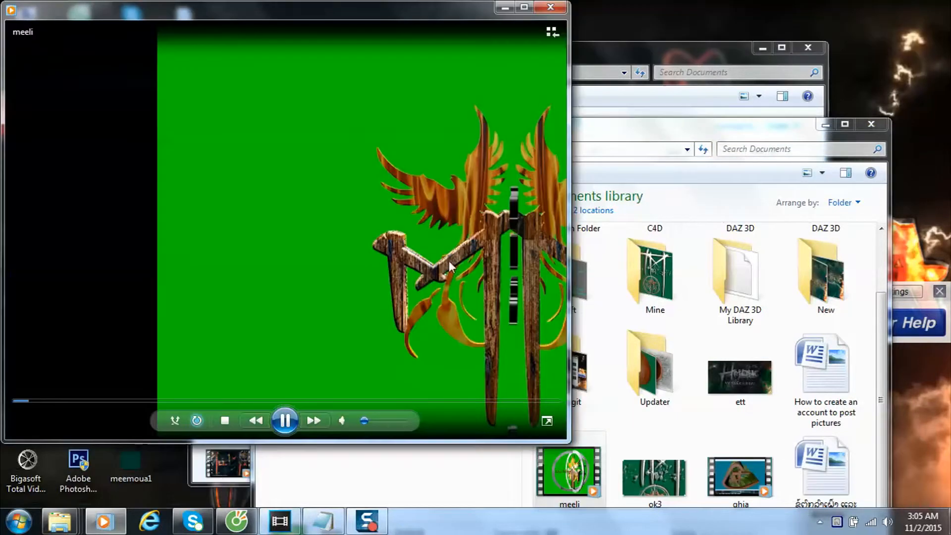
{"action": "left_click", "coordinate": [529, 8]}
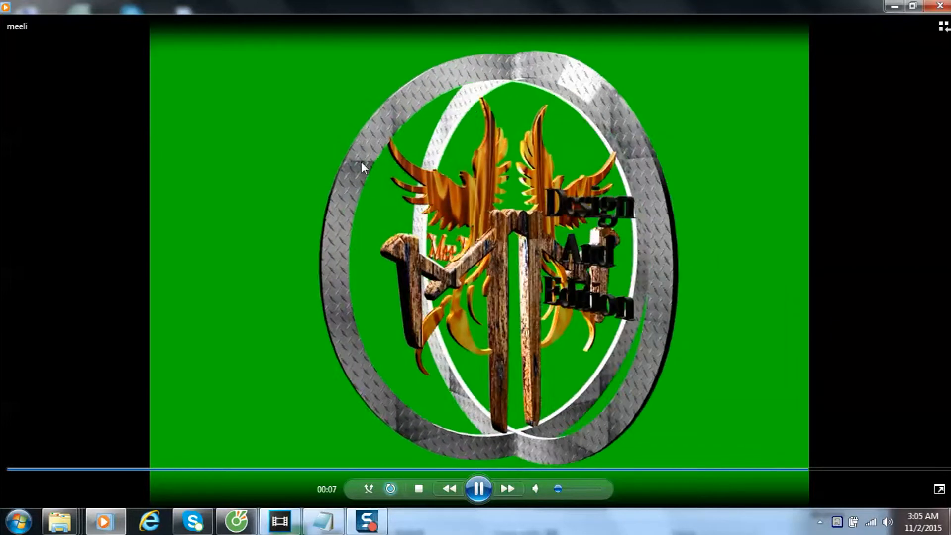
{"action": "left_click", "coordinate": [943, 6]}
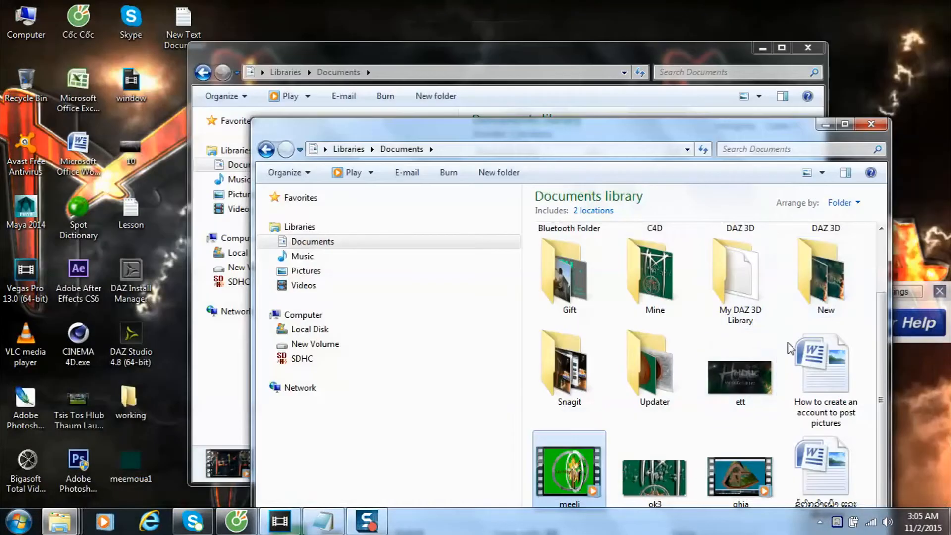
Play the qhia video from the Documents library, close the player and minimize the front Documents window.
{"action": "double_click", "coordinate": [729, 479]}
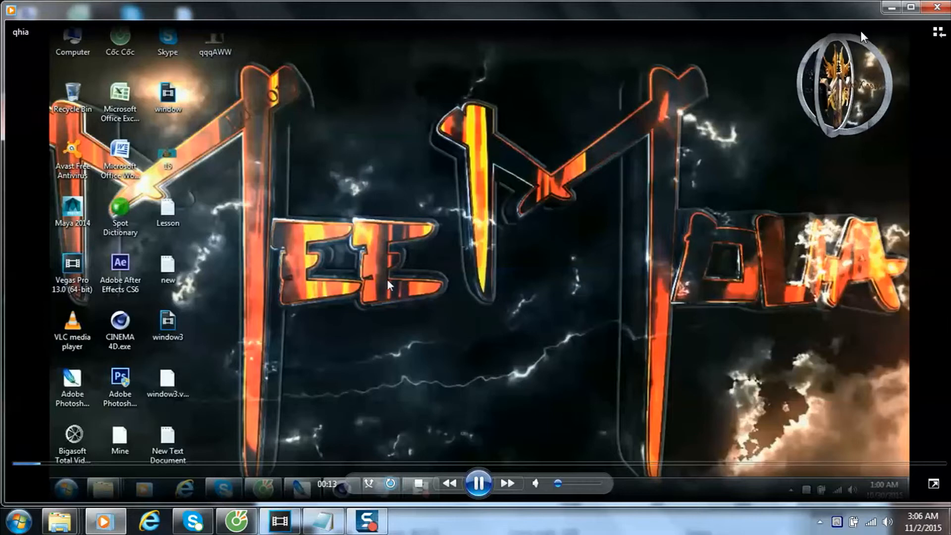
{"action": "left_click", "coordinate": [937, 7]}
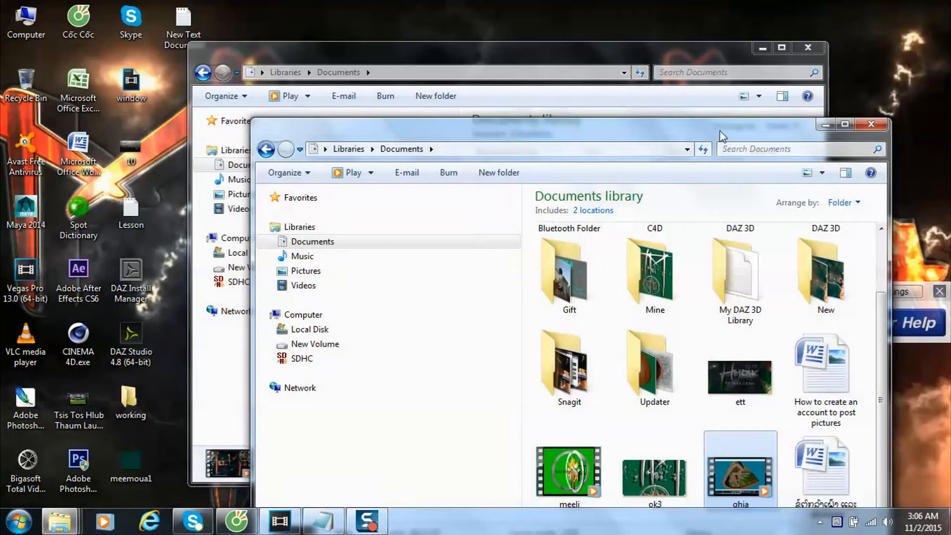
{"action": "left_click_drag", "start_coordinate": [722, 136], "coordinate": [736, 71]}
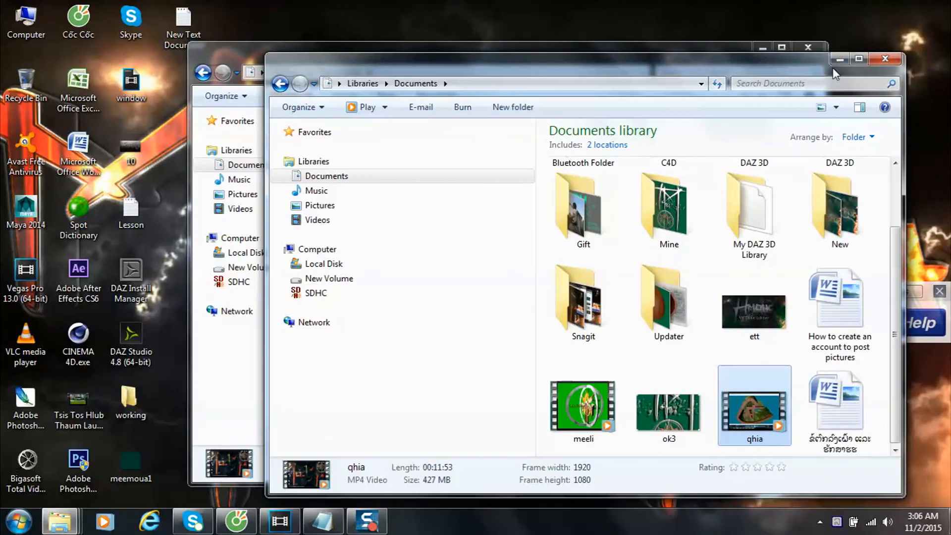
{"action": "left_click", "coordinate": [840, 60]}
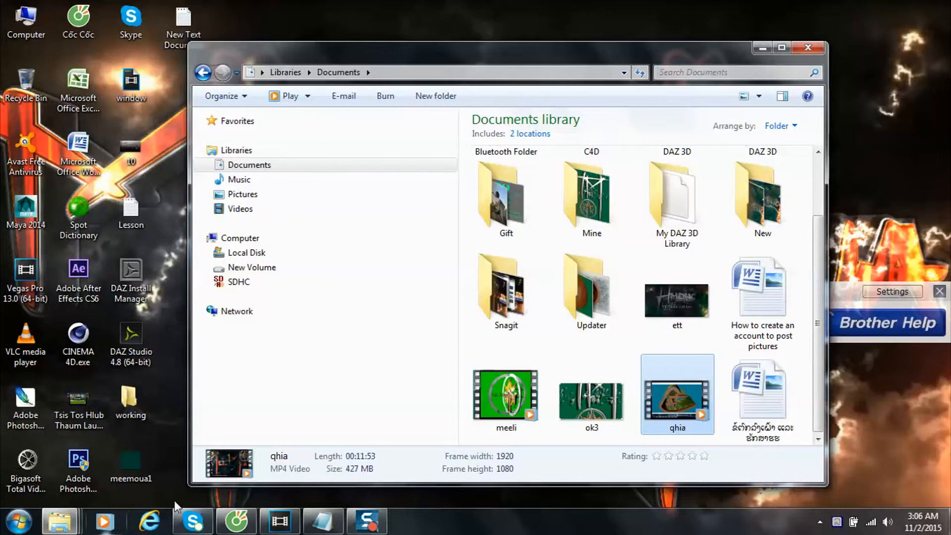
Play the Green Screen video from the Edited Video folder, skipping ahead through its scenes, and close the player.
{"action": "mouse_move", "coordinate": [59, 520]}
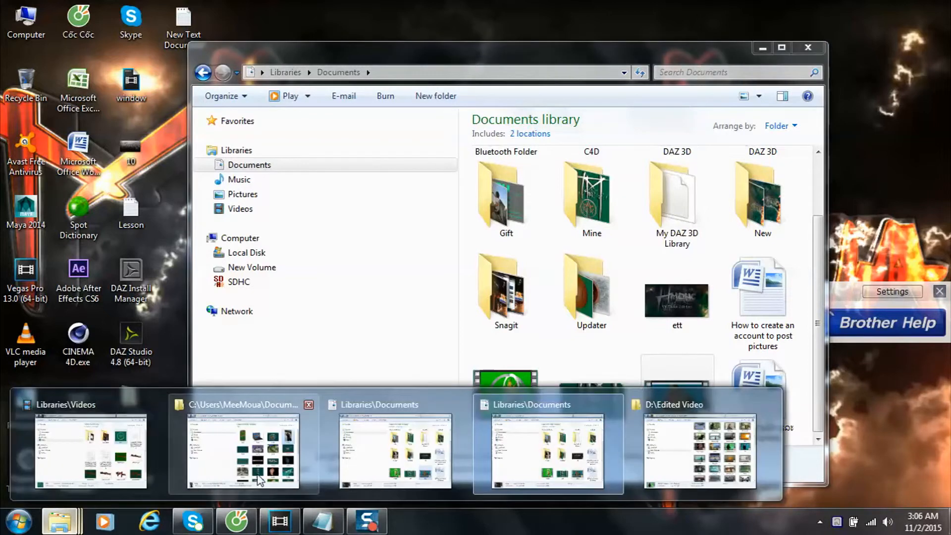
{"action": "left_click", "coordinate": [681, 415]}
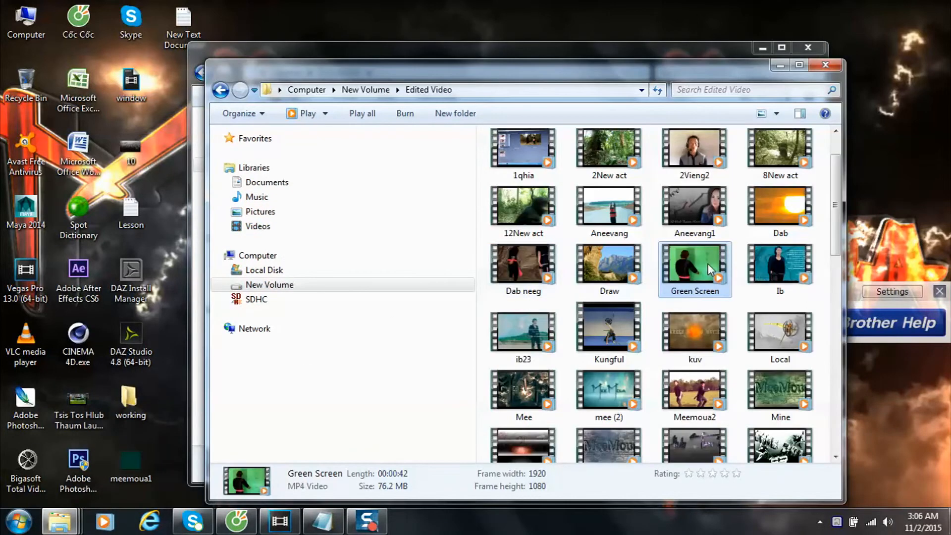
{"action": "double_click", "coordinate": [707, 263]}
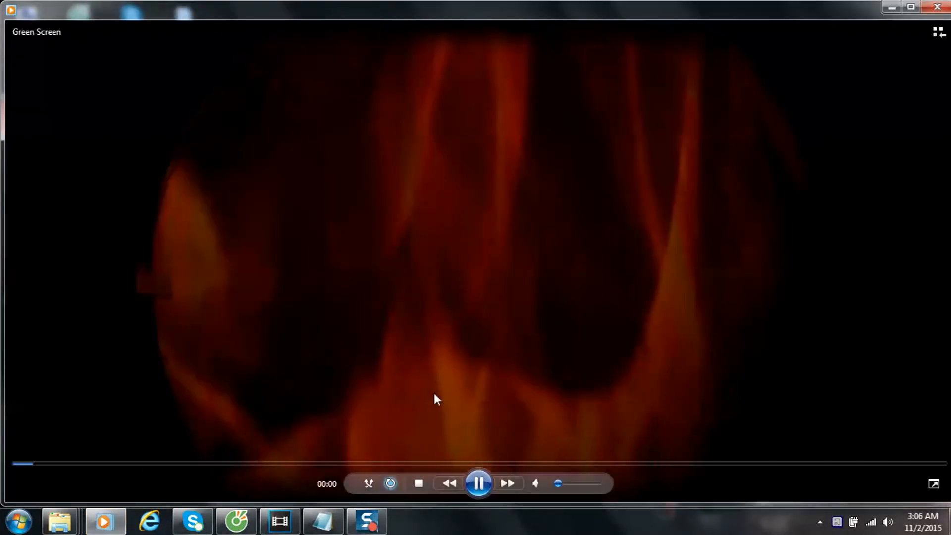
{"action": "left_click_drag", "start_coordinate": [149, 468], "coordinate": [233, 463]}
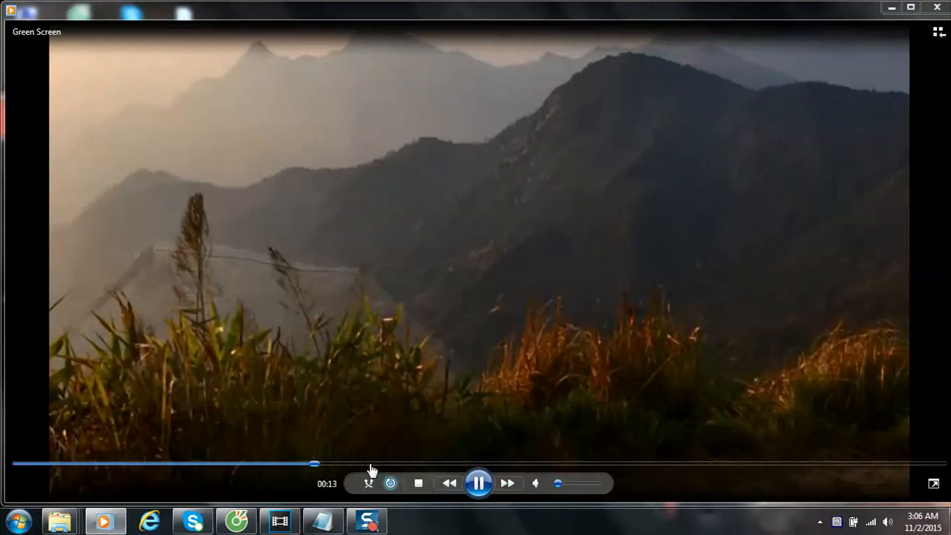
{"action": "left_click", "coordinate": [448, 465]}
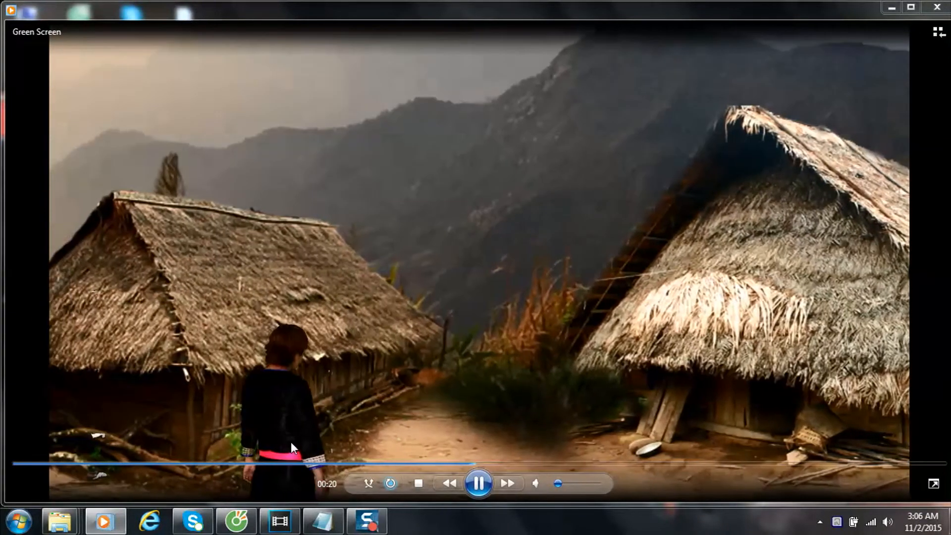
{"action": "left_click", "coordinate": [465, 465]}
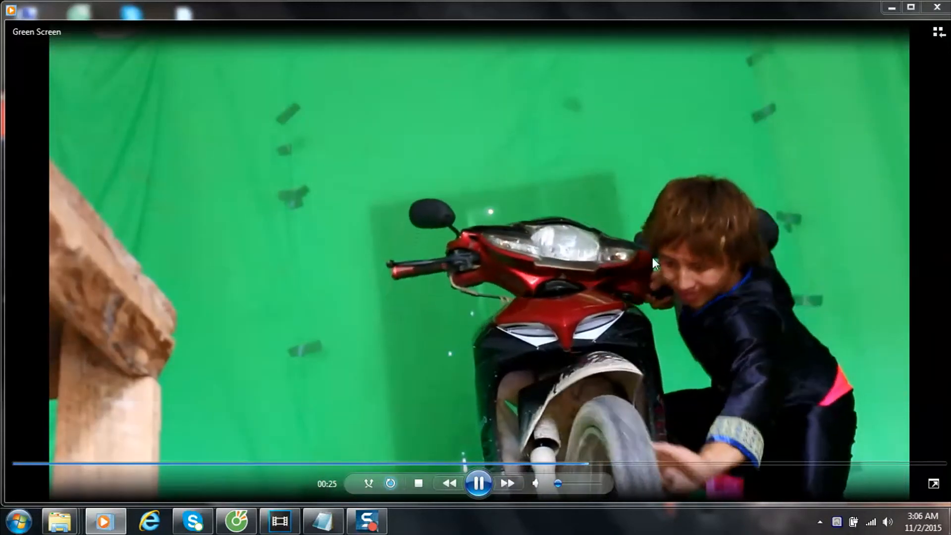
{"action": "left_click", "coordinate": [647, 464]}
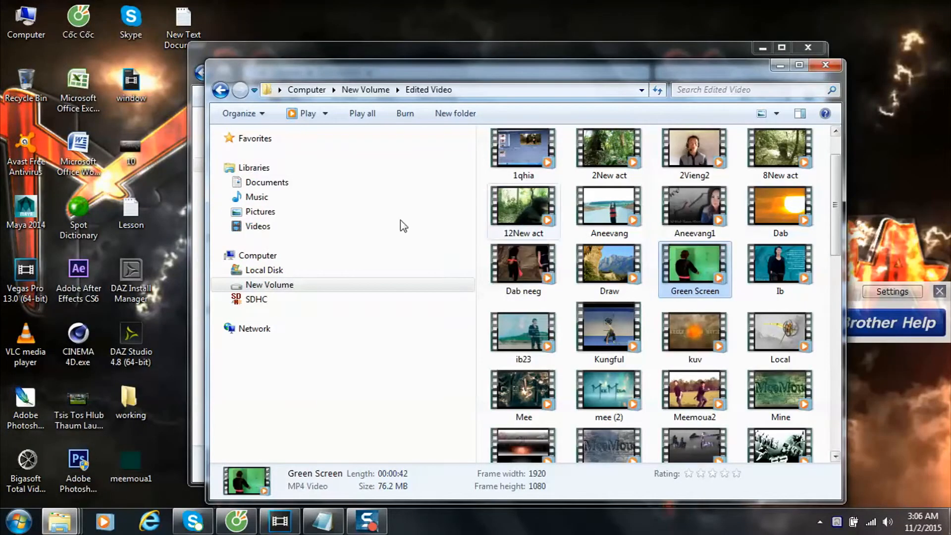
Switch to Vegas Pro and add the meeli video from the Documents library to the empty timeline.
{"action": "left_click", "coordinate": [280, 520]}
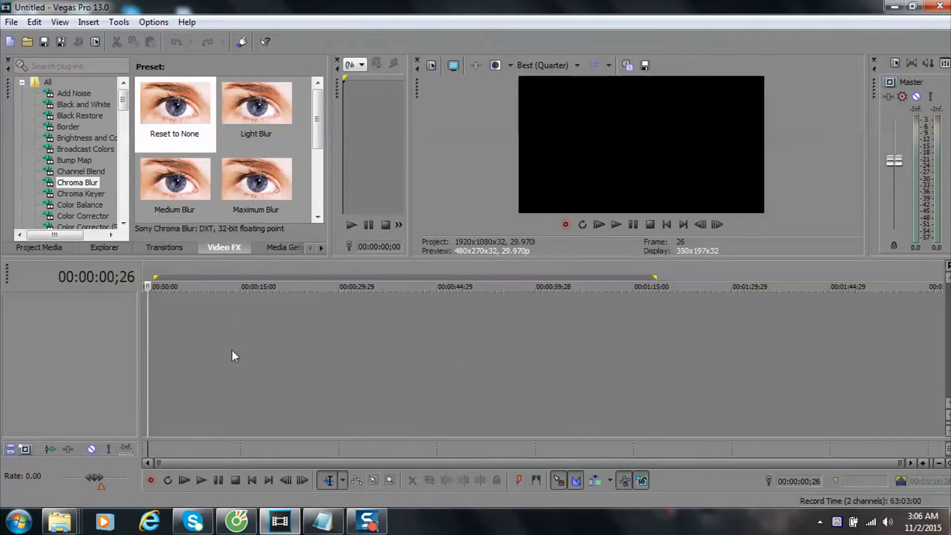
{"action": "mouse_move", "coordinate": [60, 520]}
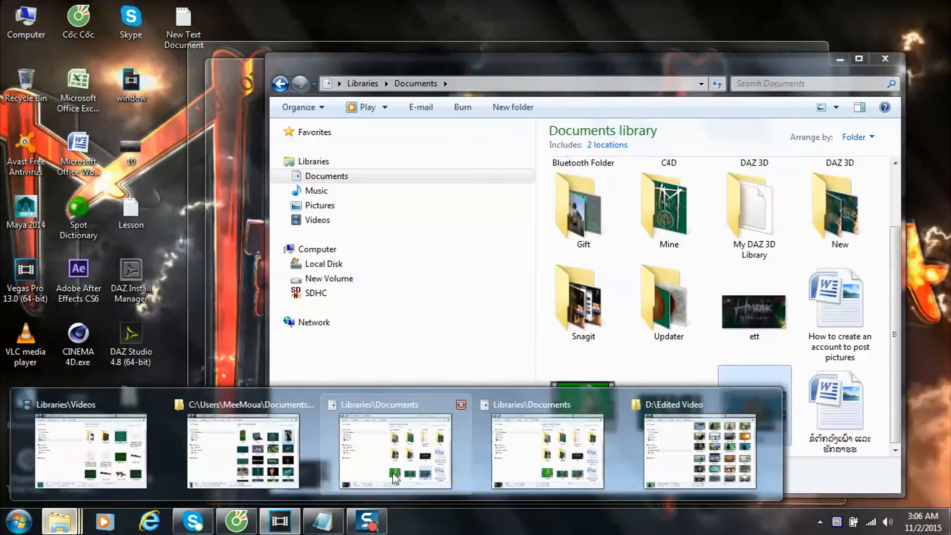
{"action": "left_click", "coordinate": [395, 478]}
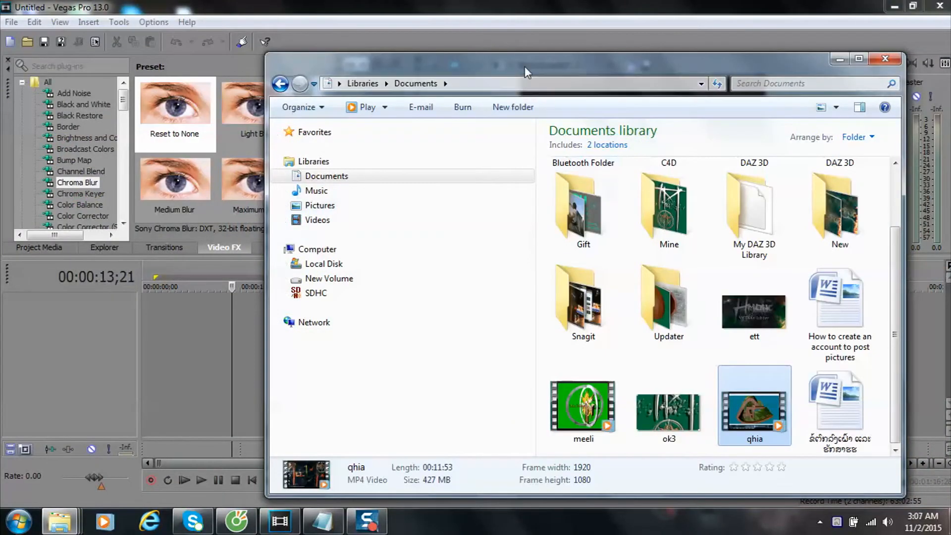
{"action": "left_click_drag", "start_coordinate": [548, 103], "coordinate": [631, 88]}
{"action": "left_click", "coordinate": [666, 391]}
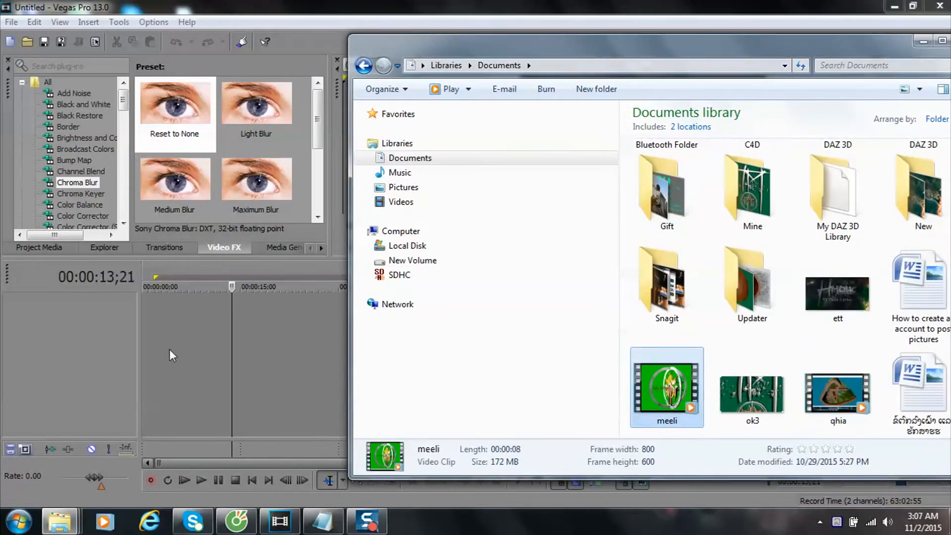
{"action": "left_click_drag", "start_coordinate": [170, 333], "coordinate": [170, 333]}
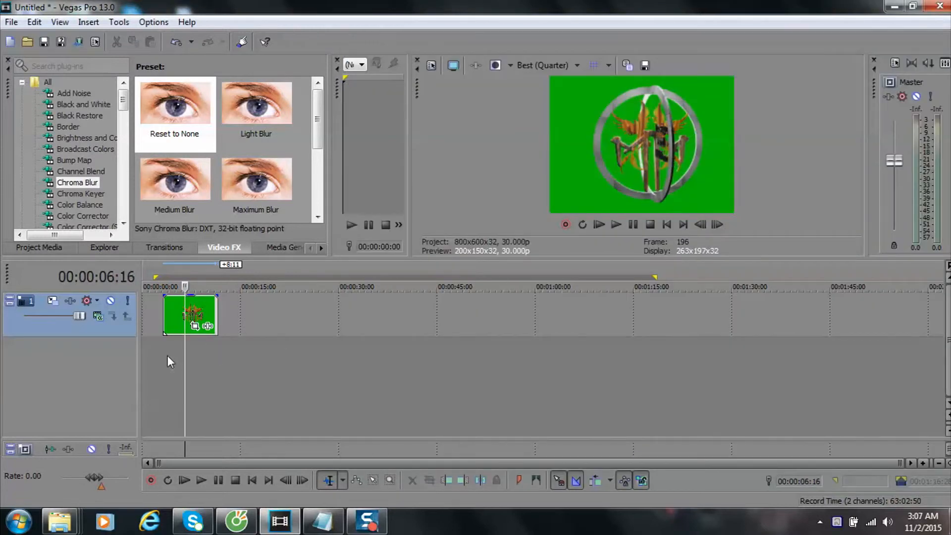
Move the meeli clip to start at about 00:00:13:02 and preview one of its frames.
{"action": "left_click_drag", "start_coordinate": [167, 356], "coordinate": [242, 358]}
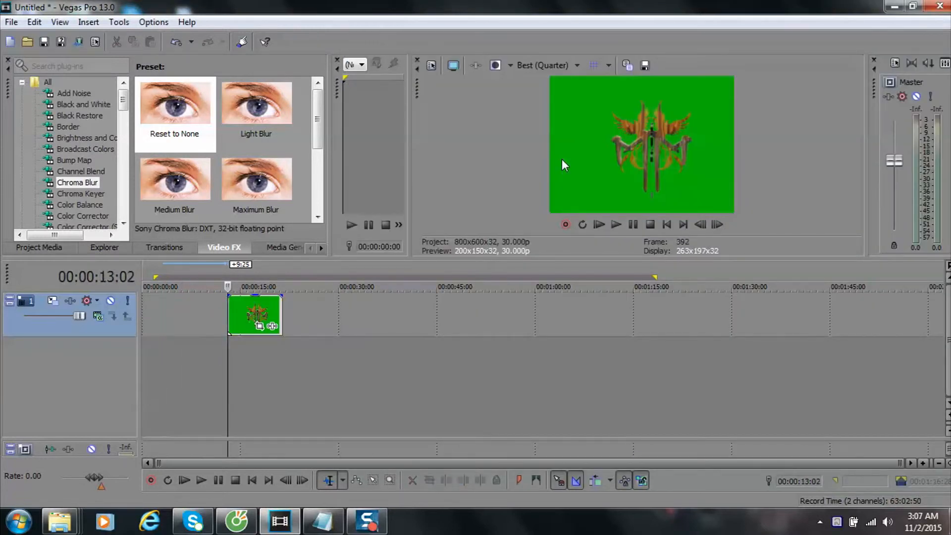
{"action": "left_click", "coordinate": [253, 352]}
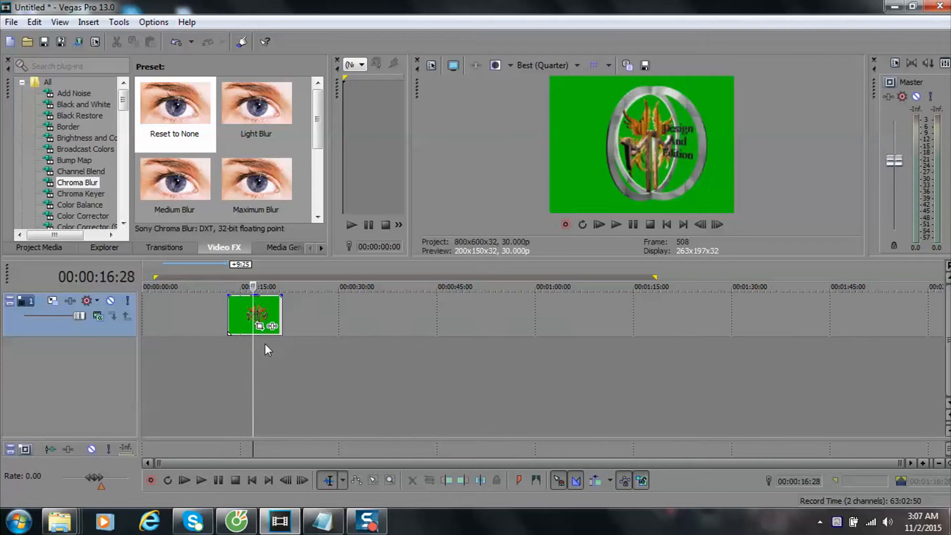
{"action": "left_click", "coordinate": [308, 317]}
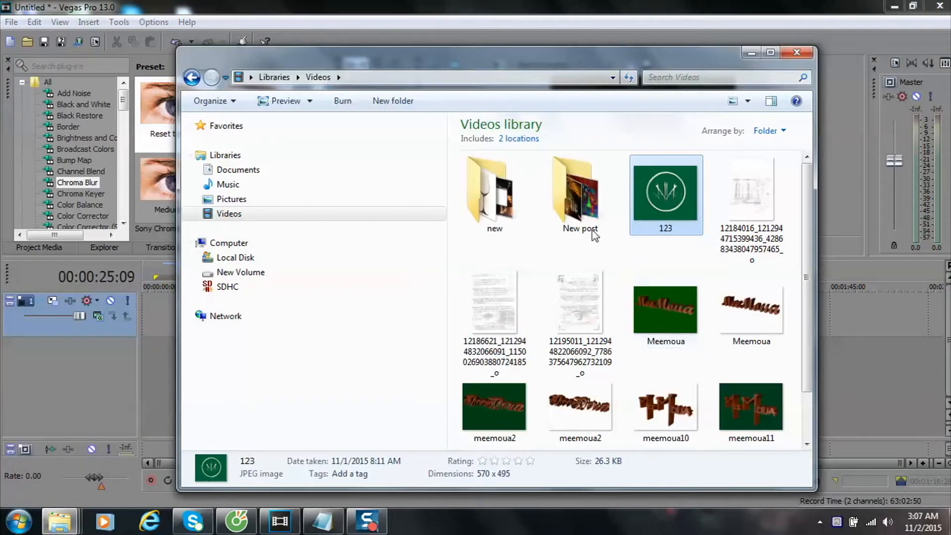
Add the photohop video from the Snagit folder in Documents to a new track below the meeli clip.
{"action": "left_click", "coordinate": [236, 170]}
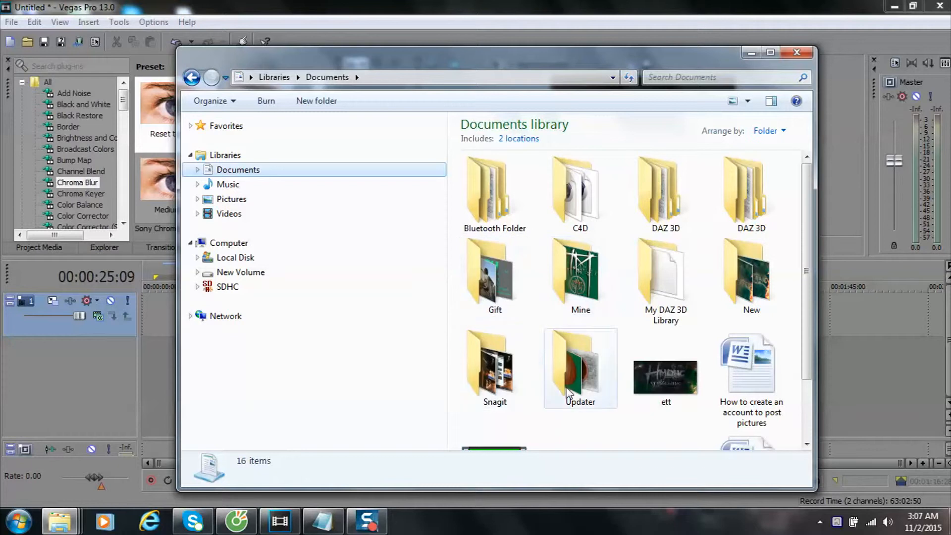
{"action": "double_click", "coordinate": [494, 361]}
{"action": "left_click", "coordinate": [496, 364]}
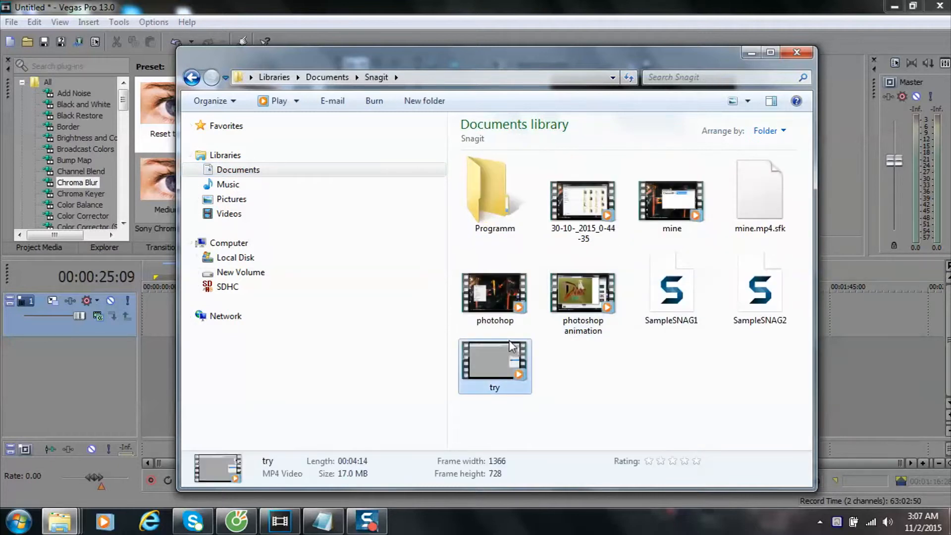
{"action": "left_click", "coordinate": [514, 306]}
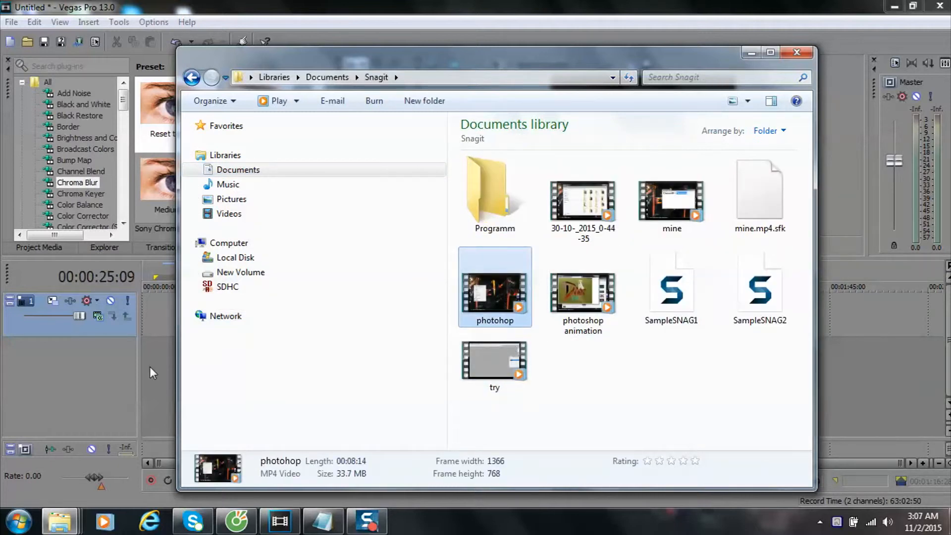
{"action": "left_click_drag", "start_coordinate": [160, 369], "coordinate": [158, 362]}
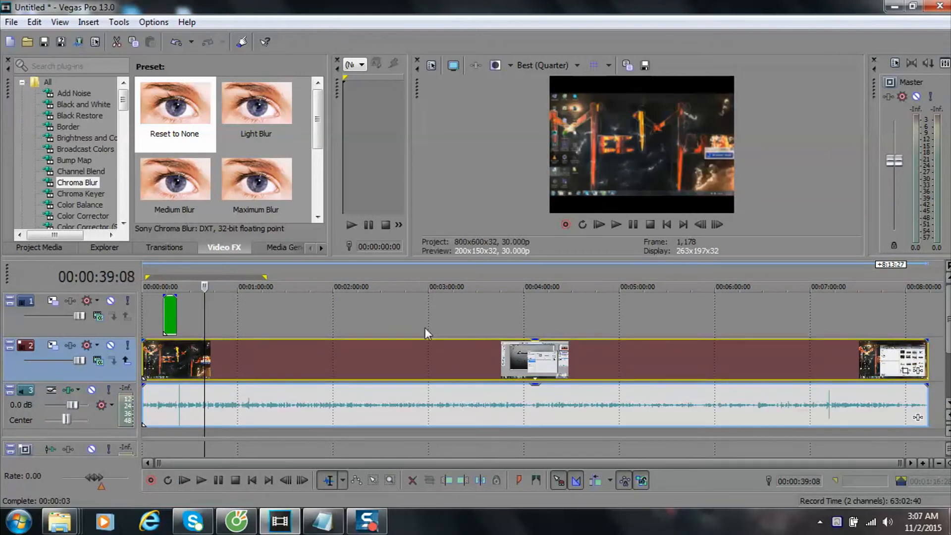
Move the meeli clip on the first track to start at about 6 seconds.
{"action": "left_click", "coordinate": [373, 322]}
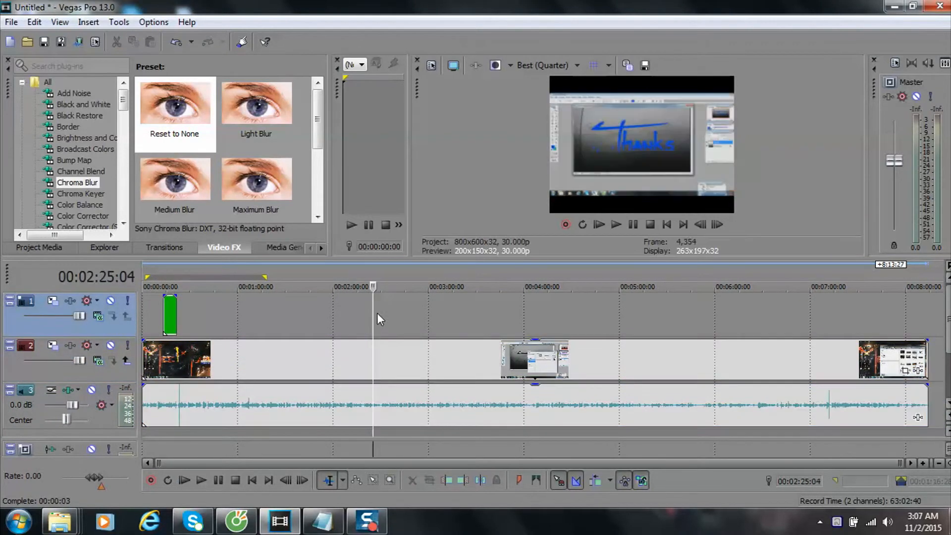
{"action": "left_click", "coordinate": [165, 269]}
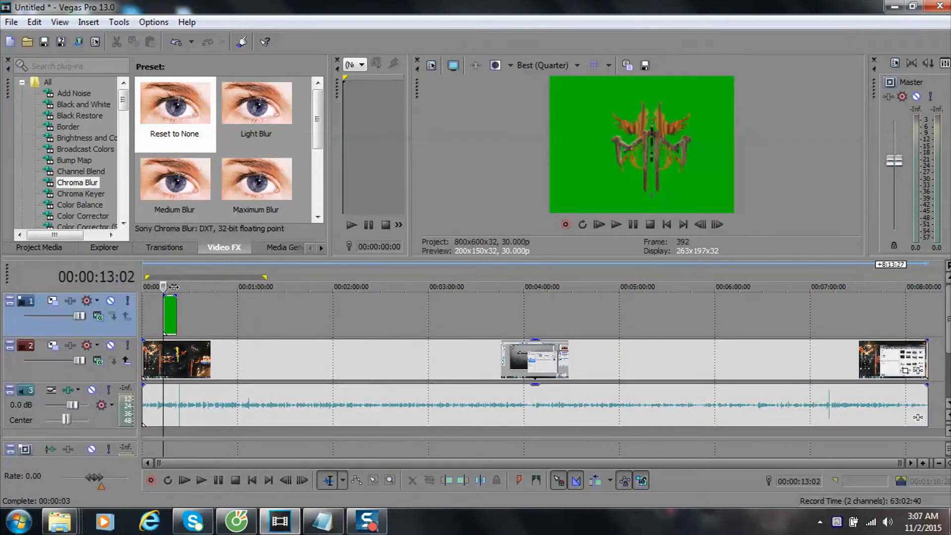
{"action": "scroll", "coordinate": [238, 282], "scroll_direction": "up", "scroll_amount": 5}
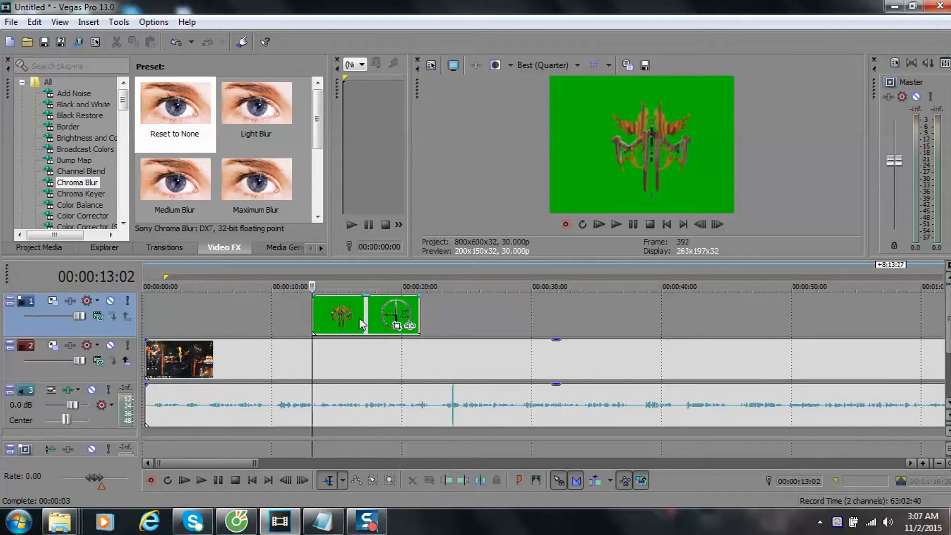
{"action": "left_click_drag", "start_coordinate": [384, 315], "coordinate": [161, 228]}
Restore the Default Layout for the program's windows.
{"action": "scroll", "coordinate": [161, 228], "scroll_direction": "down", "scroll_amount": 2}
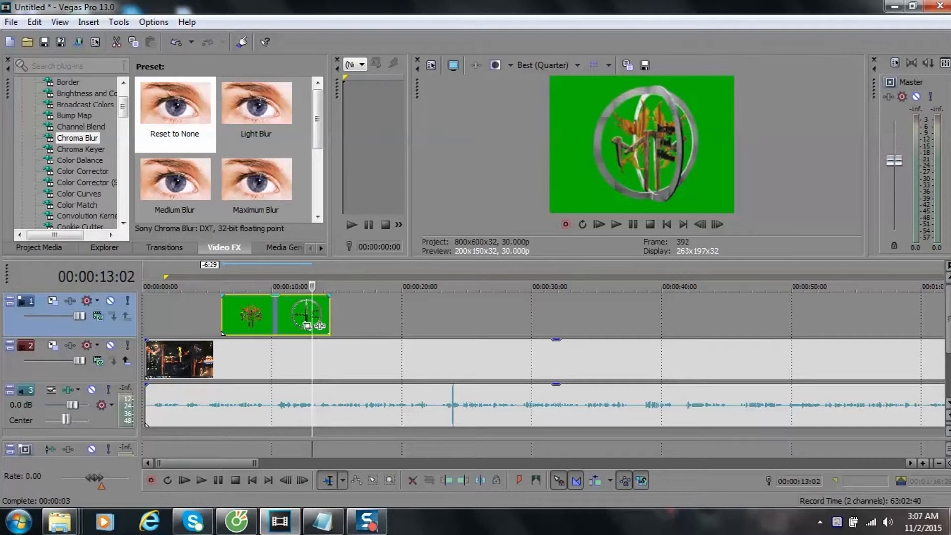
{"action": "left_click", "coordinate": [160, 246]}
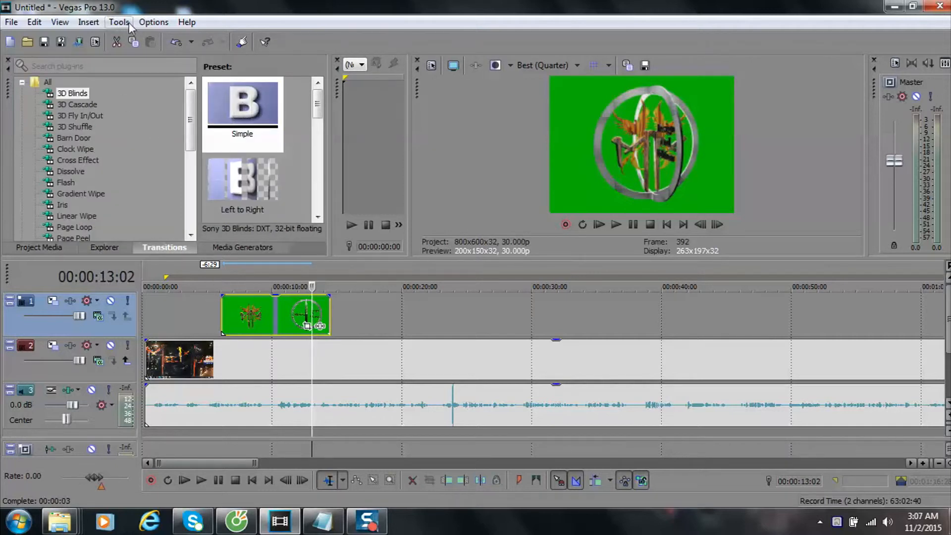
{"action": "left_click", "coordinate": [153, 22]}
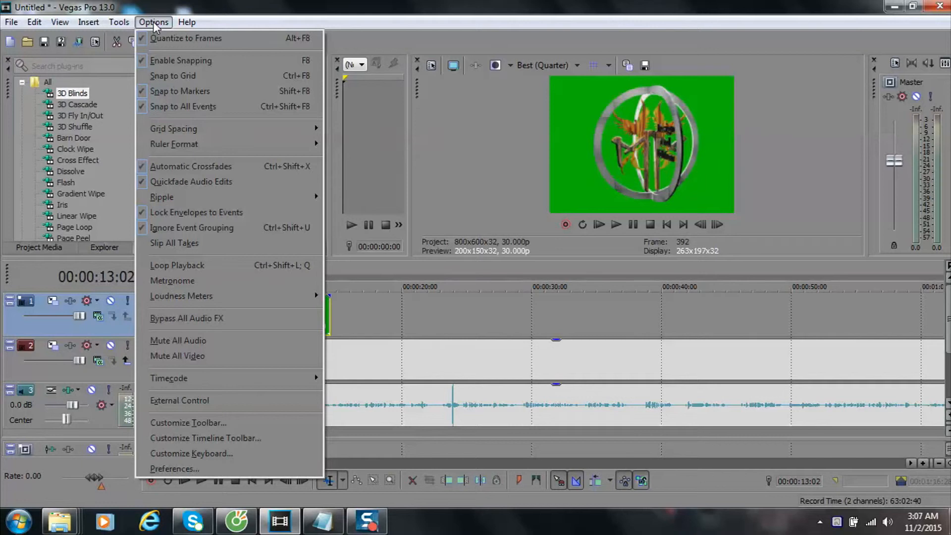
{"action": "mouse_move", "coordinate": [60, 22]}
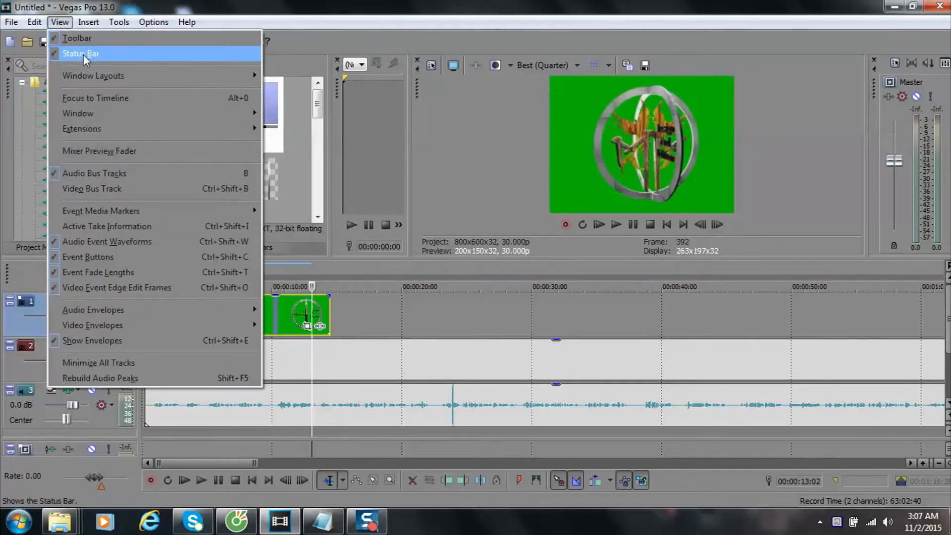
{"action": "mouse_move", "coordinate": [113, 75]}
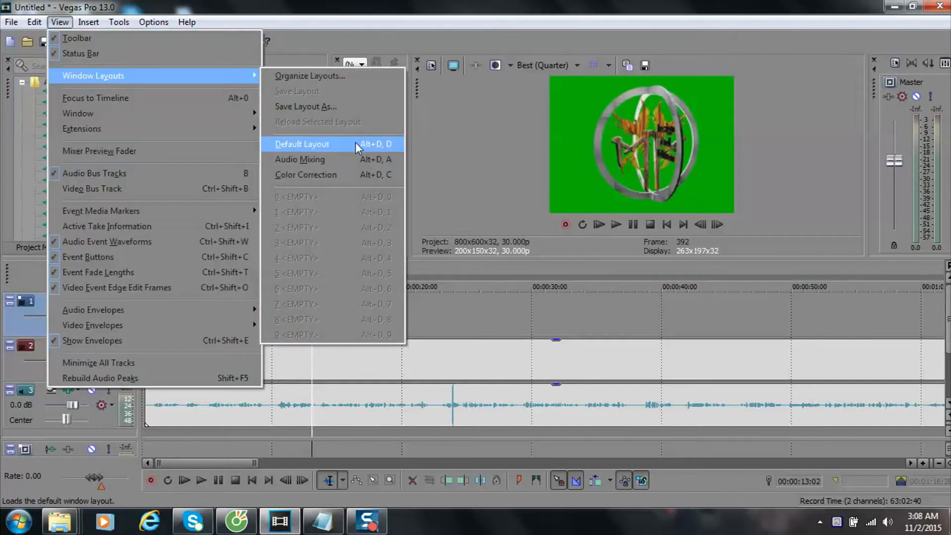
{"action": "left_click", "coordinate": [355, 142]}
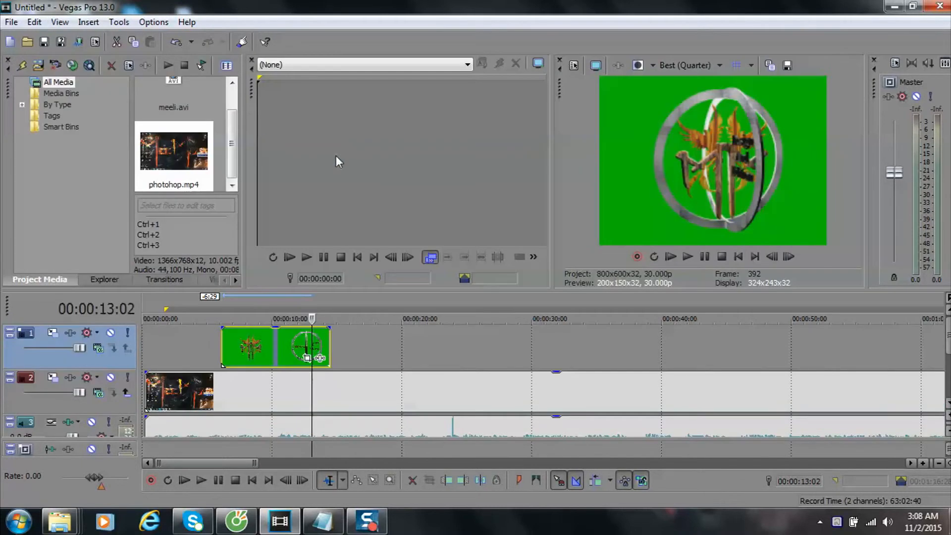
Show the Chroma Keyer presets among the video effects and widen the preset area.
{"action": "left_click", "coordinate": [235, 281]}
{"action": "left_click", "coordinate": [235, 281]}
{"action": "left_click", "coordinate": [101, 279]}
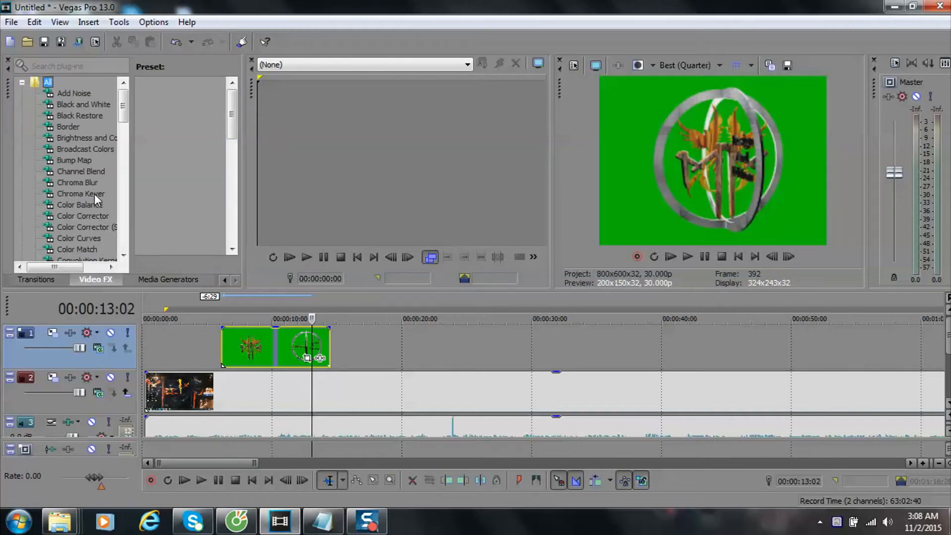
{"action": "left_click", "coordinate": [76, 197]}
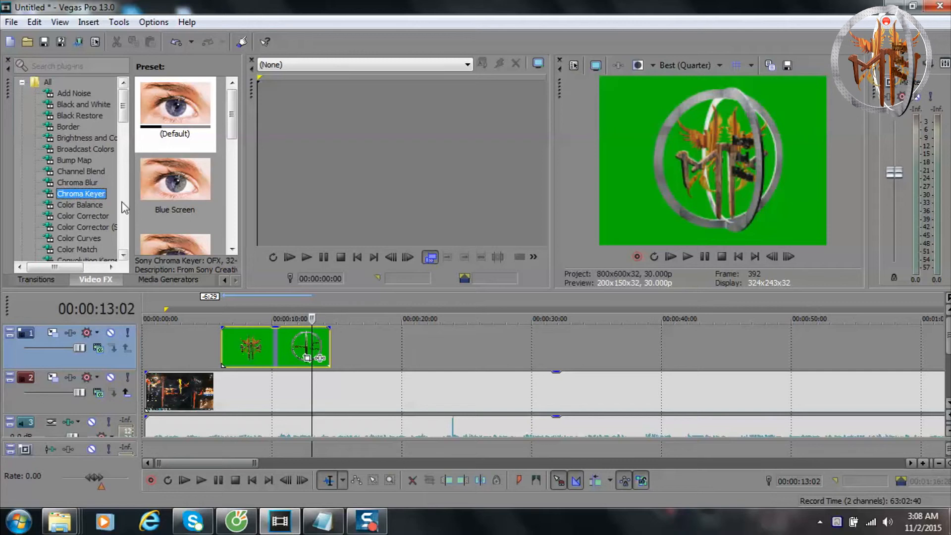
{"action": "left_click_drag", "start_coordinate": [130, 186], "coordinate": [89, 187]}
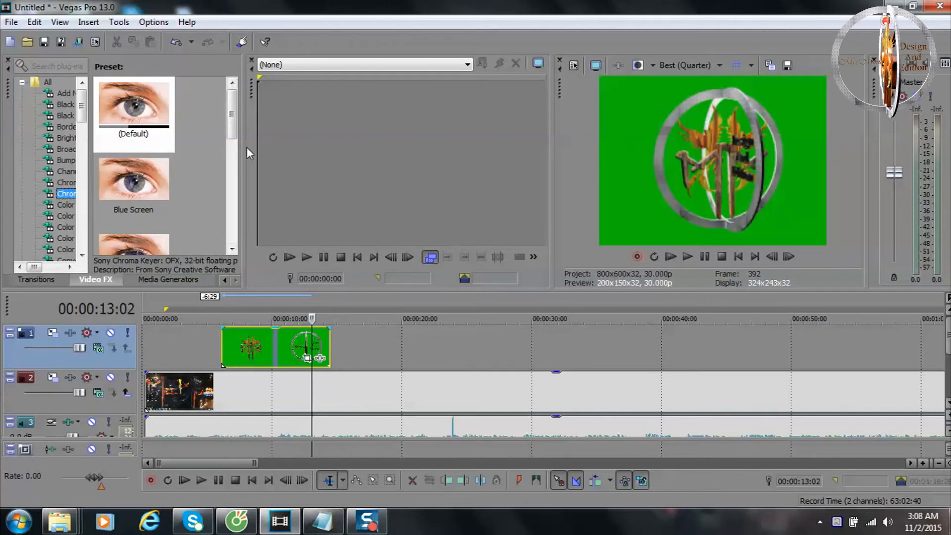
{"action": "left_click_drag", "start_coordinate": [247, 147], "coordinate": [318, 147]}
Compare the Green Screen, Blue Screen and Pure Red Screen presets of the Chroma Keyer effect.
{"action": "left_click", "coordinate": [137, 195]}
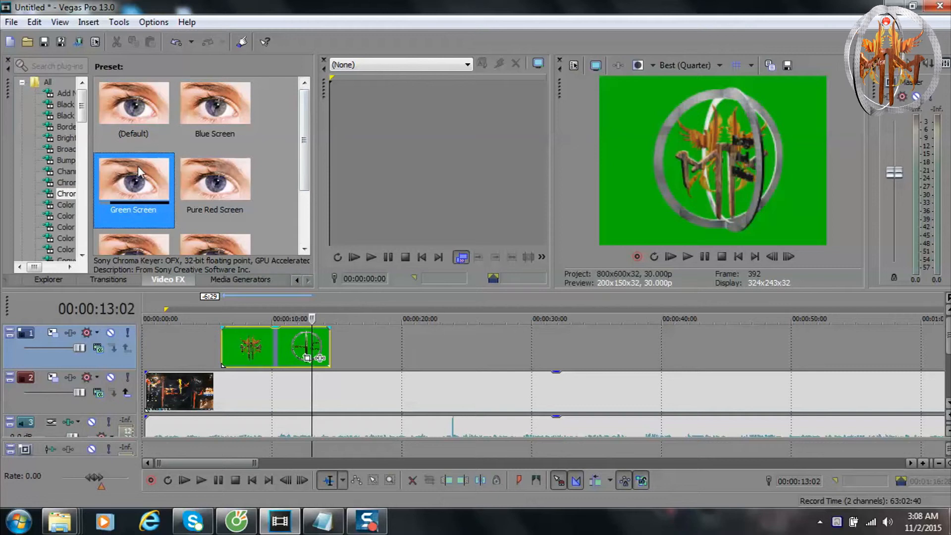
{"action": "left_click", "coordinate": [206, 114]}
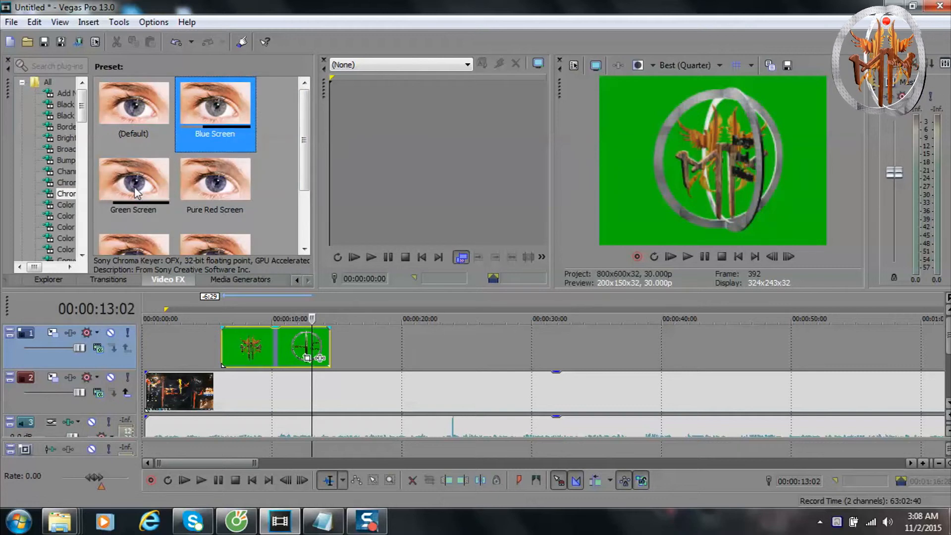
{"action": "left_click", "coordinate": [163, 192]}
{"action": "left_click", "coordinate": [211, 195]}
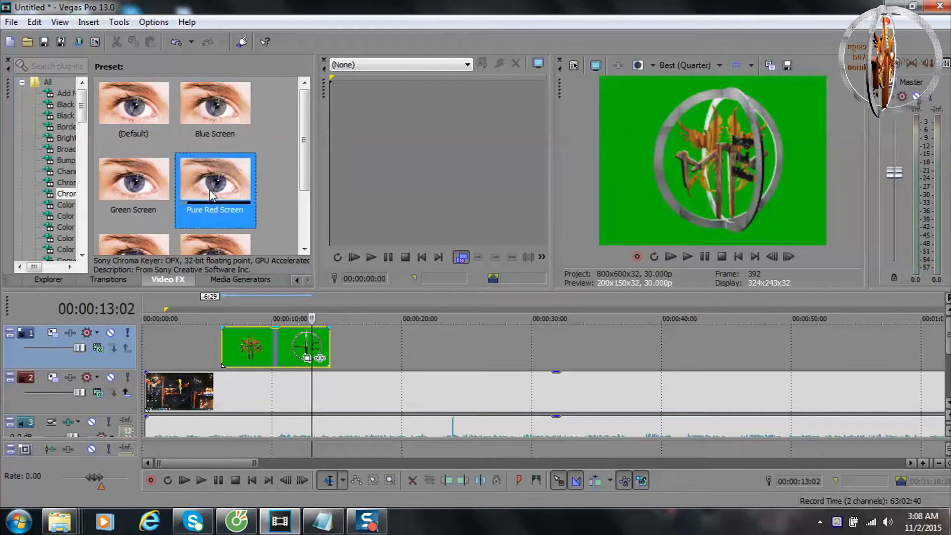
{"action": "left_click", "coordinate": [143, 220]}
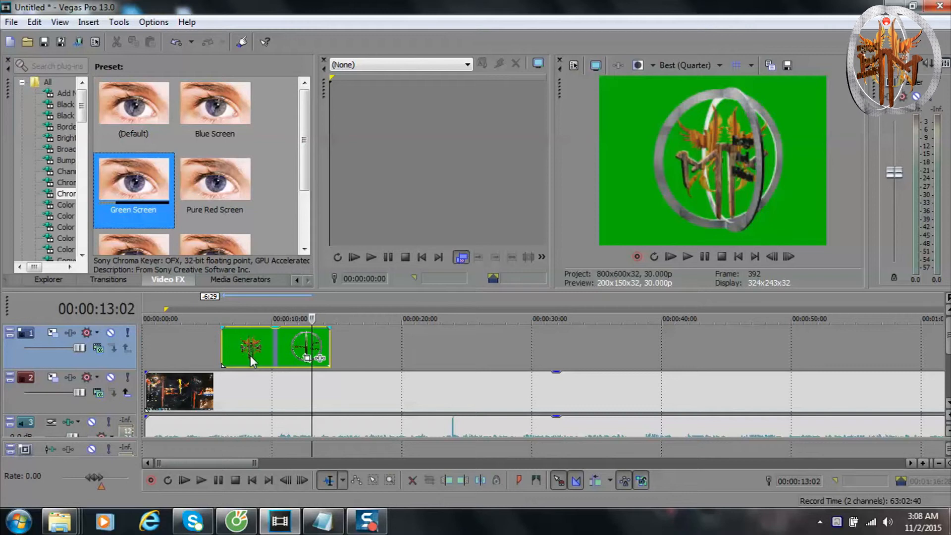
{"action": "left_click", "coordinate": [217, 118]}
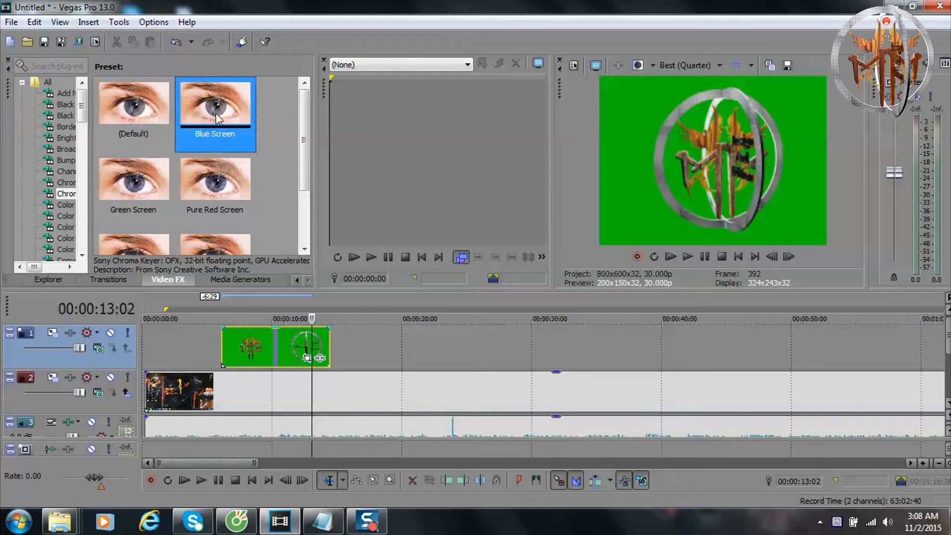
{"action": "left_click", "coordinate": [136, 198]}
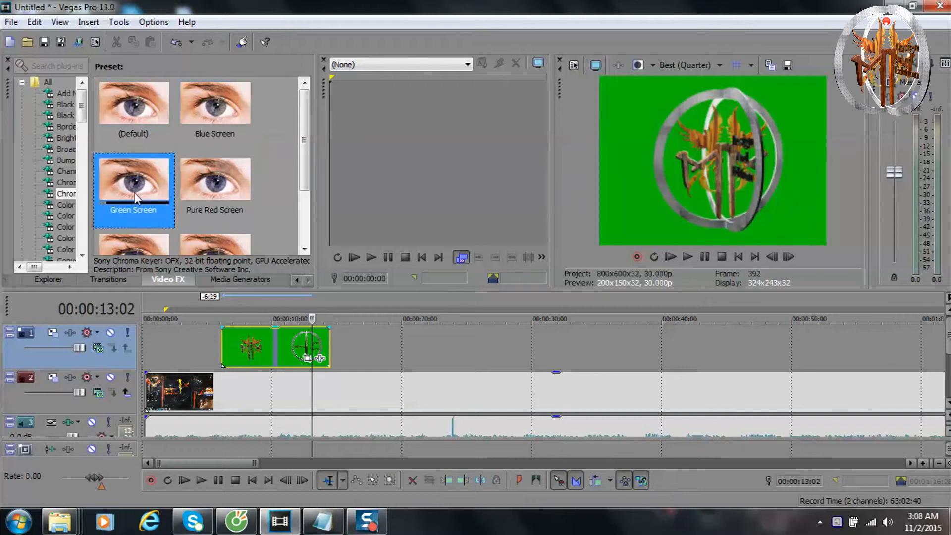
Apply the (Default) preset of the Chroma Keyer to the meeli clip on track 1.
{"action": "left_click", "coordinate": [128, 110]}
{"action": "left_click_drag", "start_coordinate": [128, 109], "coordinate": [123, 217]}
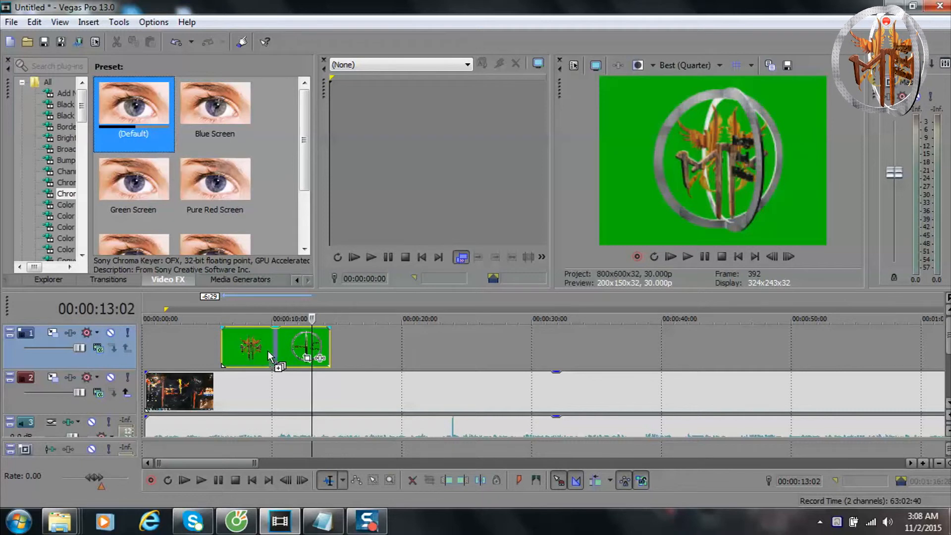
{"action": "left_click_drag", "start_coordinate": [268, 350], "coordinate": [269, 349]}
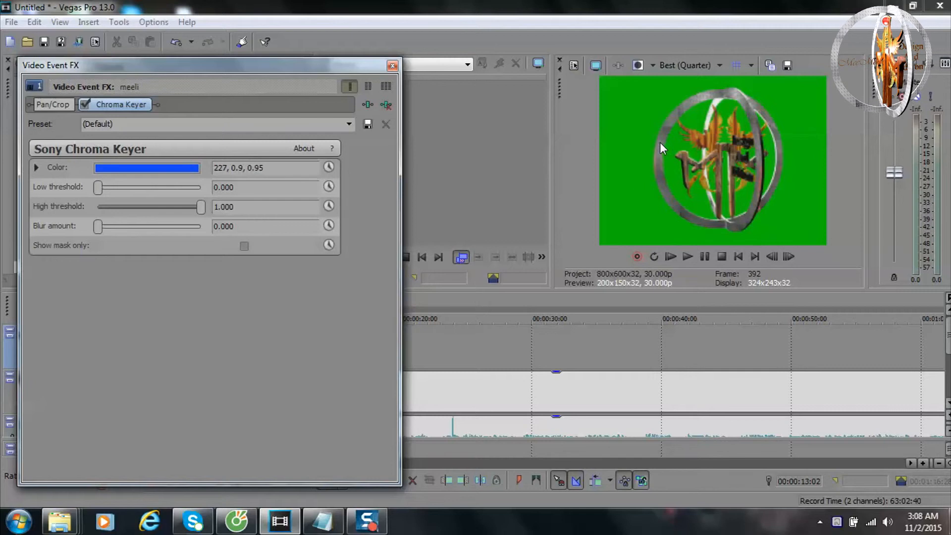
Set the Chroma Keyer color by sampling the green background of the logo in the video preview.
{"action": "left_click", "coordinate": [120, 168]}
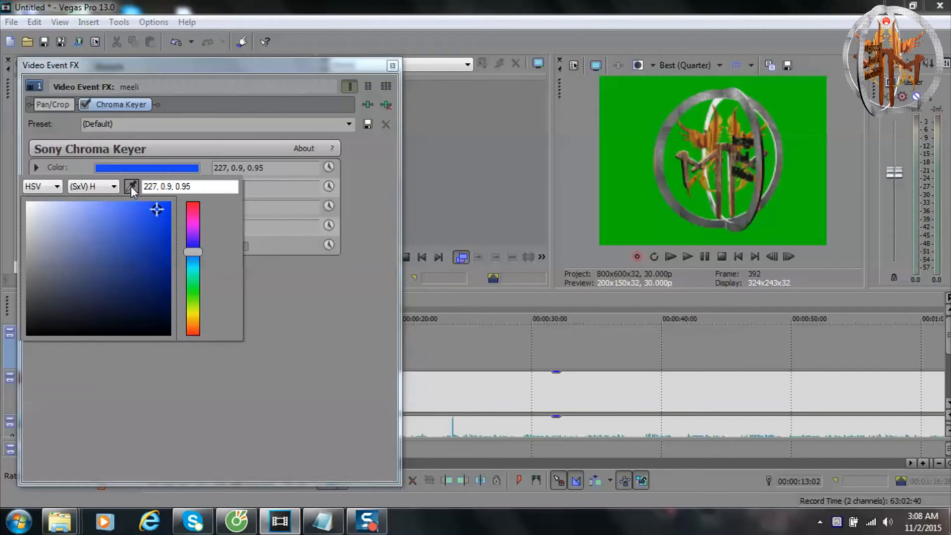
{"action": "left_click", "coordinate": [131, 186]}
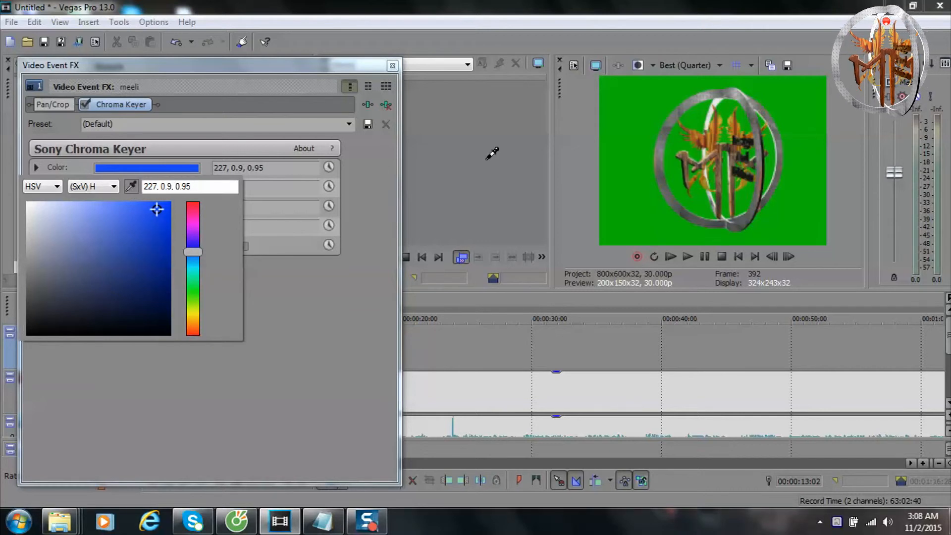
{"action": "left_click", "coordinate": [622, 128]}
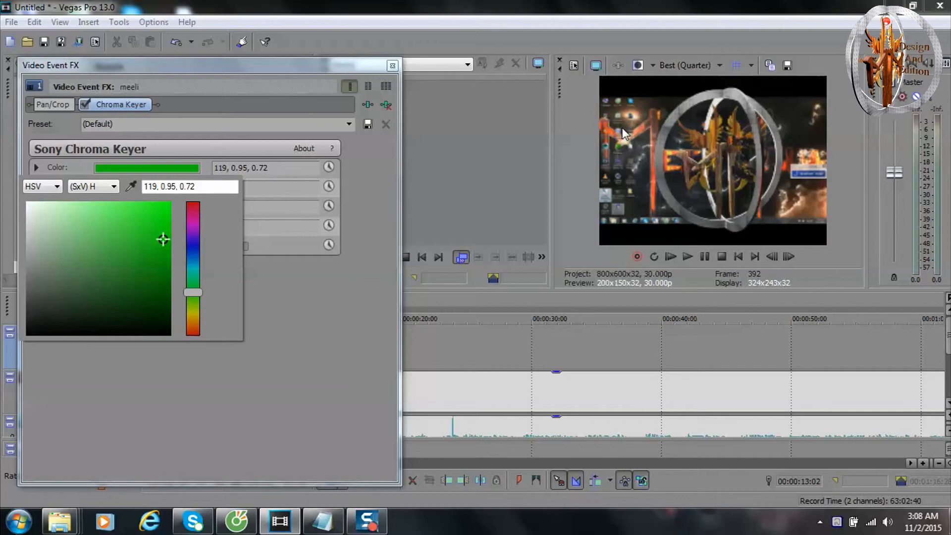
{"action": "left_click", "coordinate": [358, 190]}
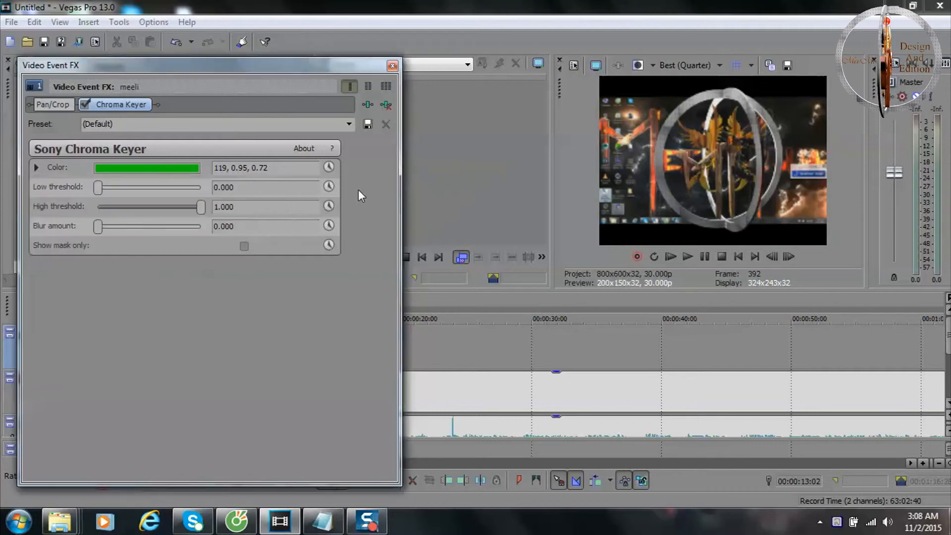
Set the keyer's low threshold to 0.374 and high threshold to 0.510, checking the key with the mask-only view.
{"action": "left_click_drag", "start_coordinate": [101, 189], "coordinate": [127, 190]}
{"action": "left_click_drag", "start_coordinate": [194, 212], "coordinate": [160, 215]}
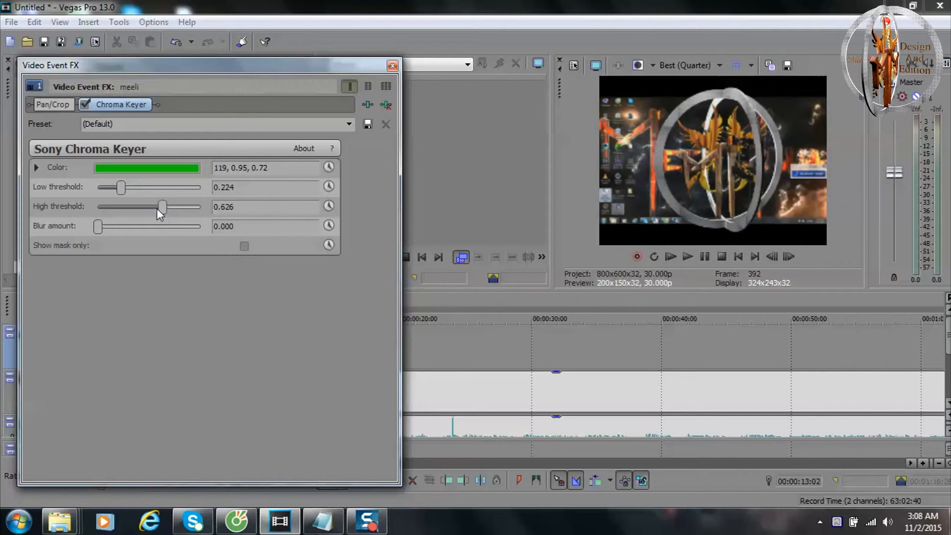
{"action": "left_click_drag", "start_coordinate": [123, 186], "coordinate": [139, 187]}
{"action": "left_click", "coordinate": [245, 246]}
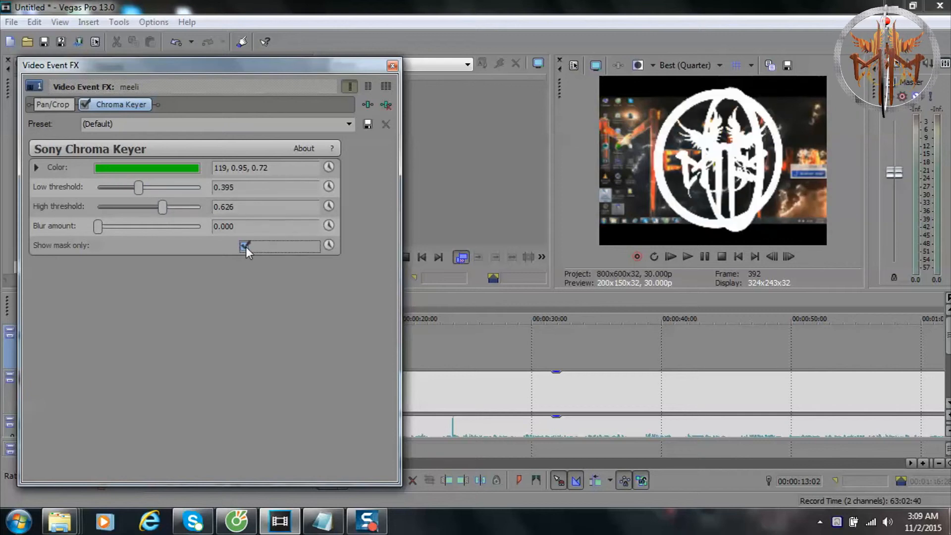
{"action": "left_click_drag", "start_coordinate": [140, 188], "coordinate": [151, 223]}
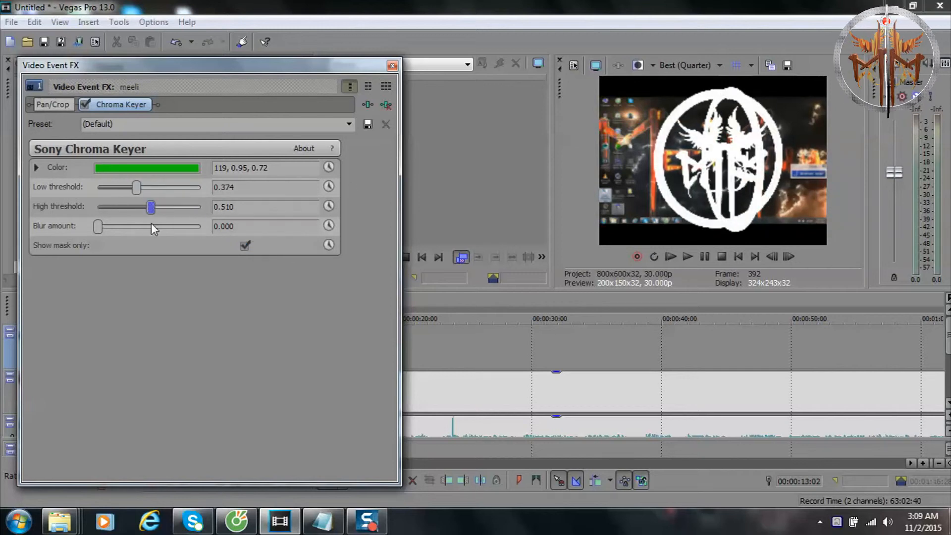
{"action": "left_click", "coordinate": [244, 245]}
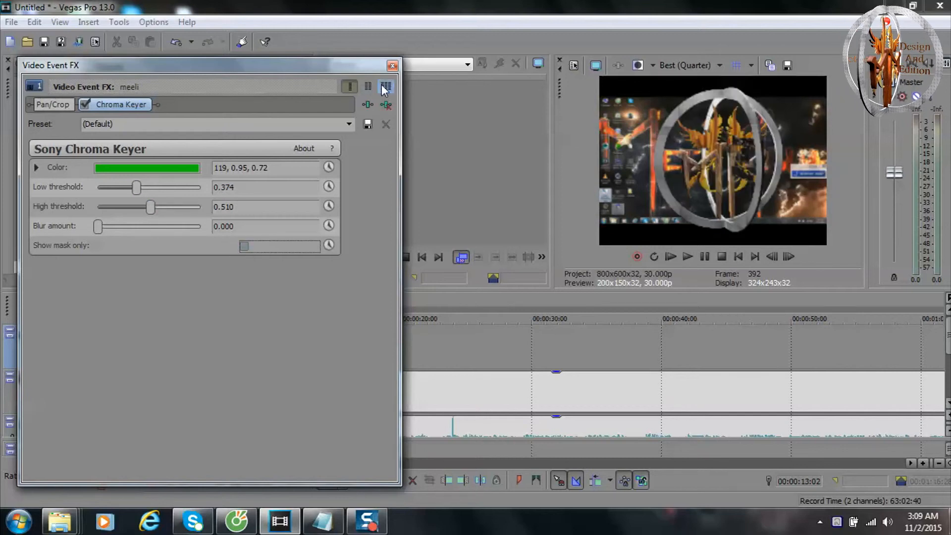
Remove the Chroma Keyer effect from the meeli clip and close its effect settings.
{"action": "left_click", "coordinate": [388, 104]}
{"action": "left_click", "coordinate": [392, 65]}
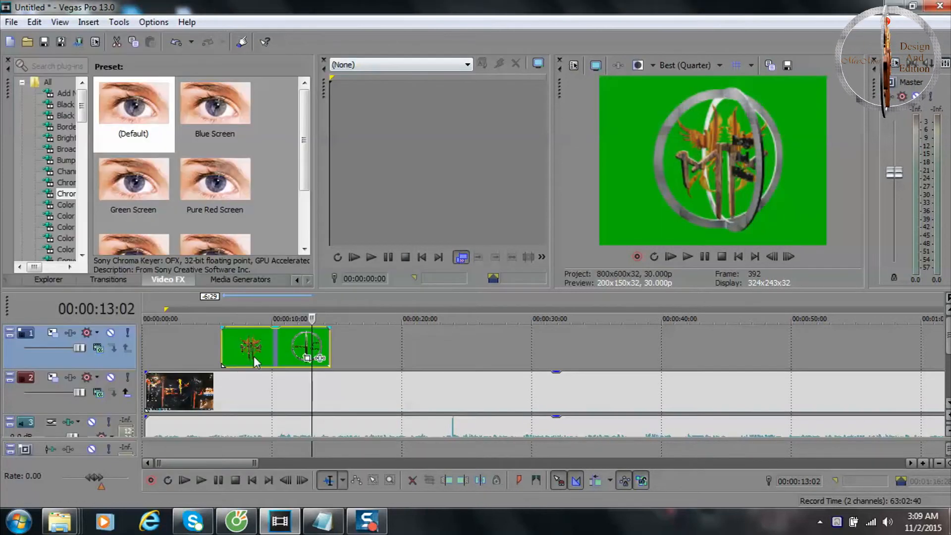
Apply the Green Screen Chroma Keyer preset to the meeli clip, set the low threshold to 0.177 and slightly reduce the high threshold.
{"action": "left_click", "coordinate": [243, 303]}
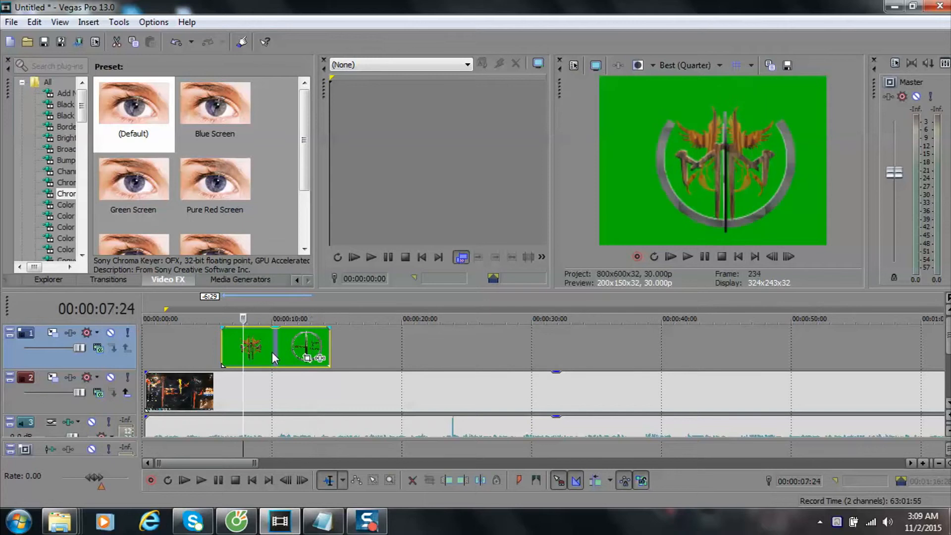
{"action": "left_click_drag", "start_coordinate": [130, 191], "coordinate": [239, 340]}
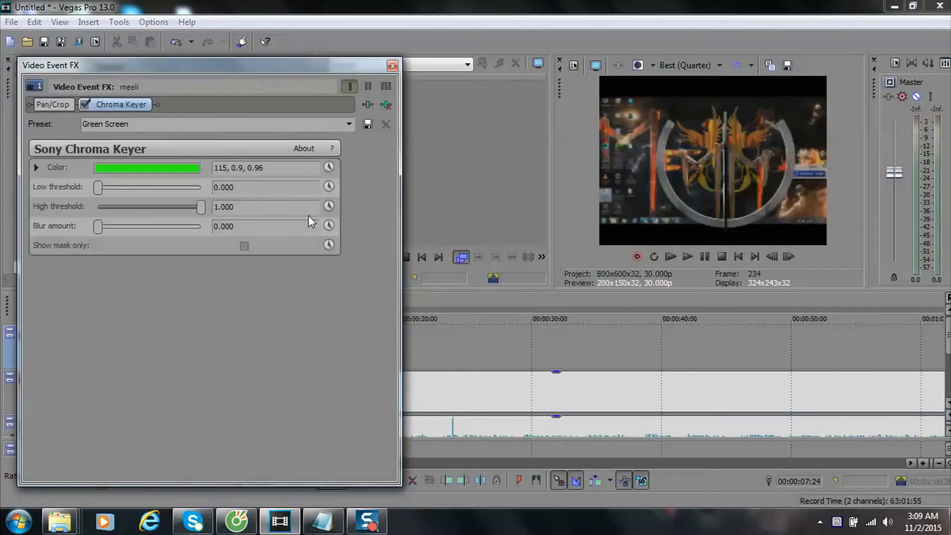
{"action": "left_click_drag", "start_coordinate": [98, 188], "coordinate": [116, 188]}
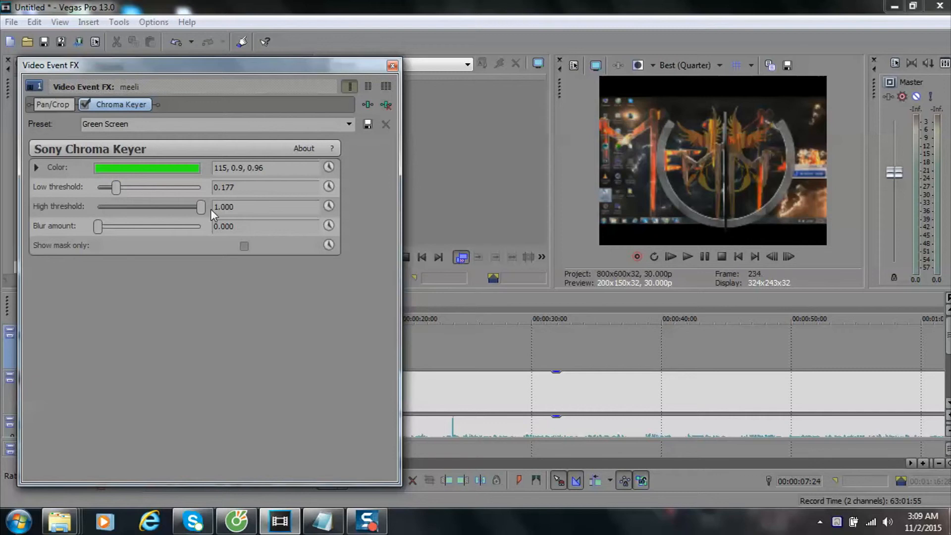
{"action": "left_click_drag", "start_coordinate": [201, 207], "coordinate": [189, 208]}
{"action": "left_click", "coordinate": [392, 65]}
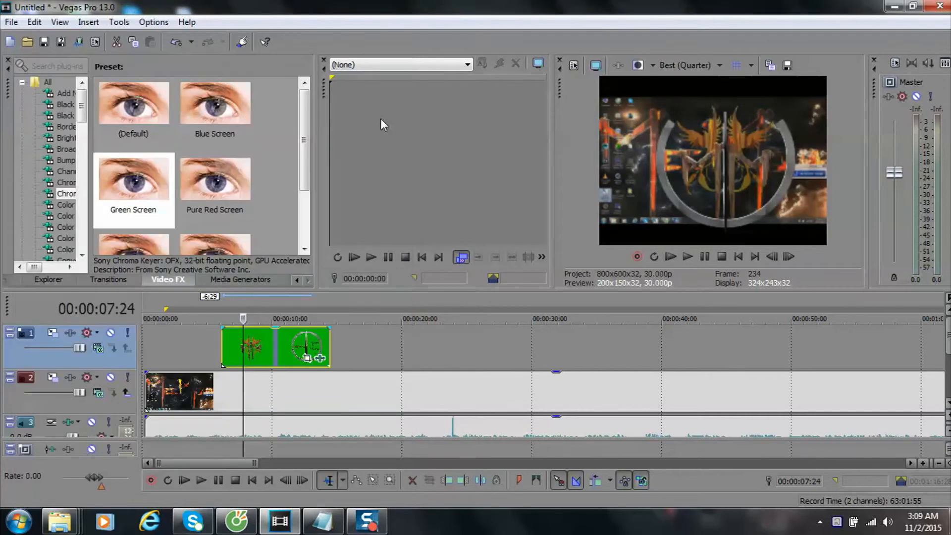
Play the keyed logo over the background video from the start of the meeli clip.
{"action": "left_click", "coordinate": [222, 301]}
{"action": "key", "text": "space"}
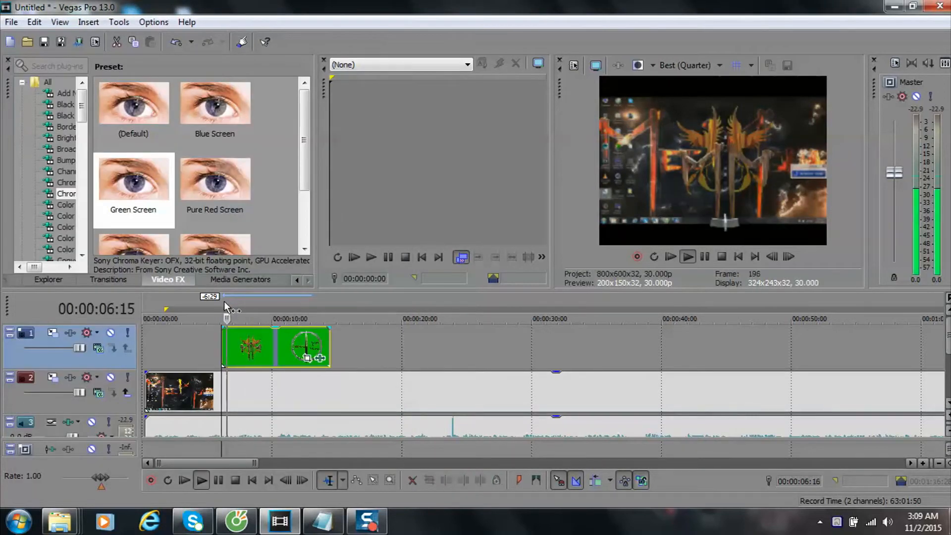
{"action": "key", "text": "space"}
{"action": "key", "text": "space"}
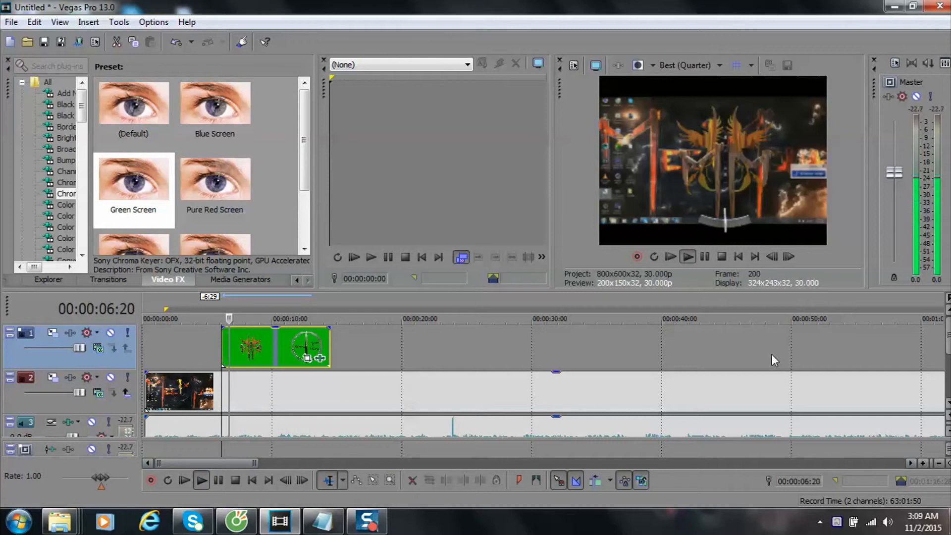
{"action": "key", "text": "space"}
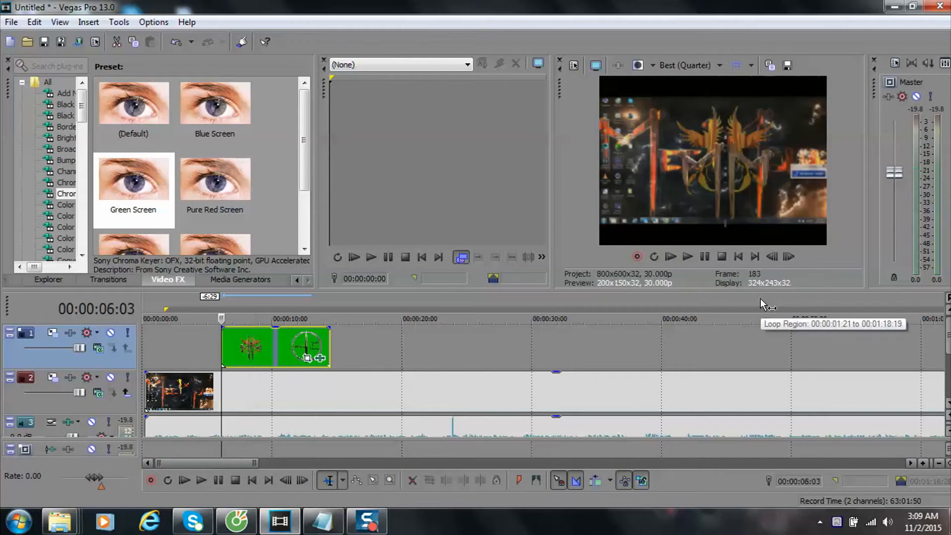
Delete the audio event on track 3 and replay the composite from the start of the meeli clip.
{"action": "left_click", "coordinate": [164, 430]}
{"action": "key", "text": "Delete"}
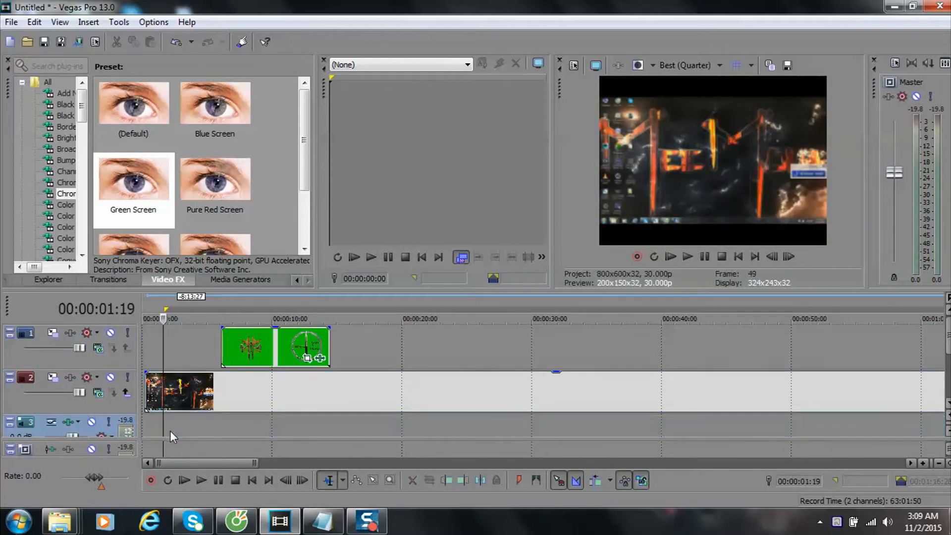
{"action": "left_click", "coordinate": [222, 307]}
{"action": "key", "text": "space"}
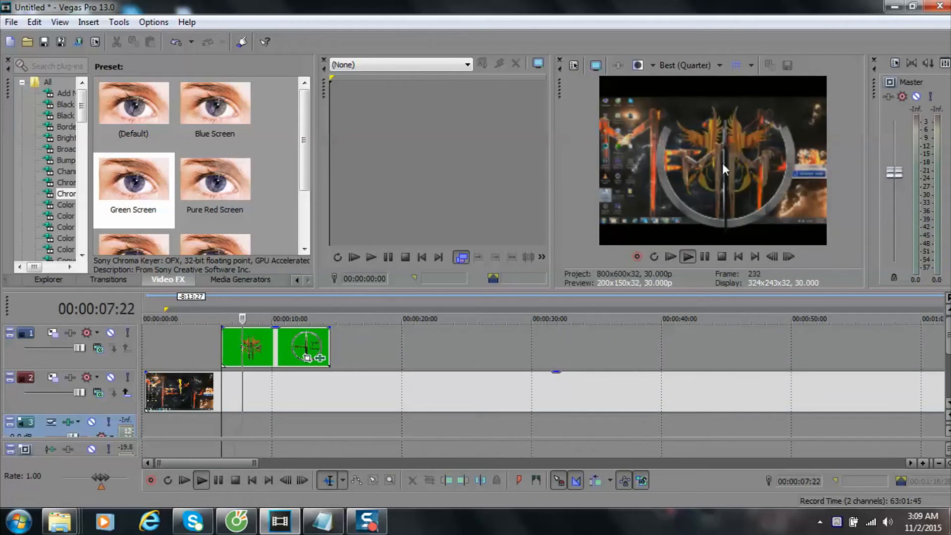
{"action": "key", "text": "space"}
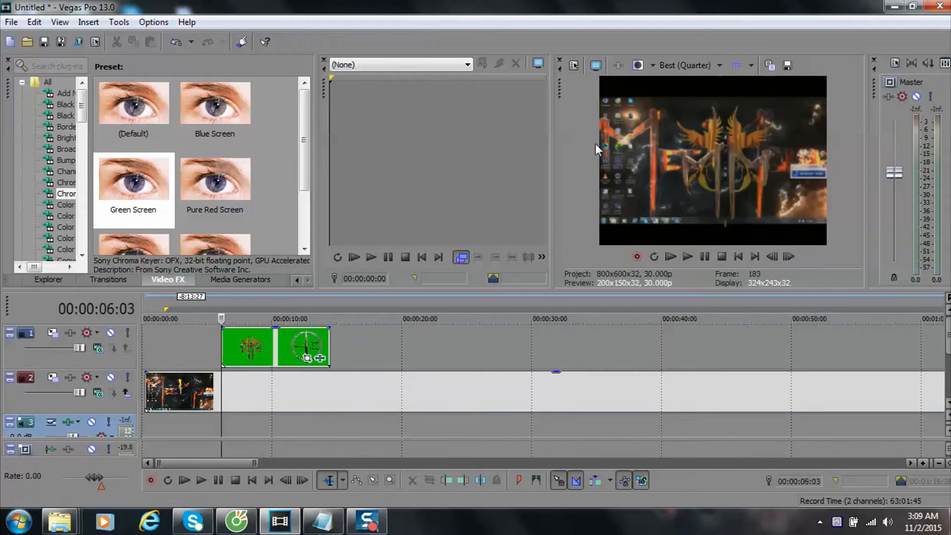
Enlarge the video preview area in width and height and play the keyed logo in it.
{"action": "left_click_drag", "start_coordinate": [553, 141], "coordinate": [331, 141]}
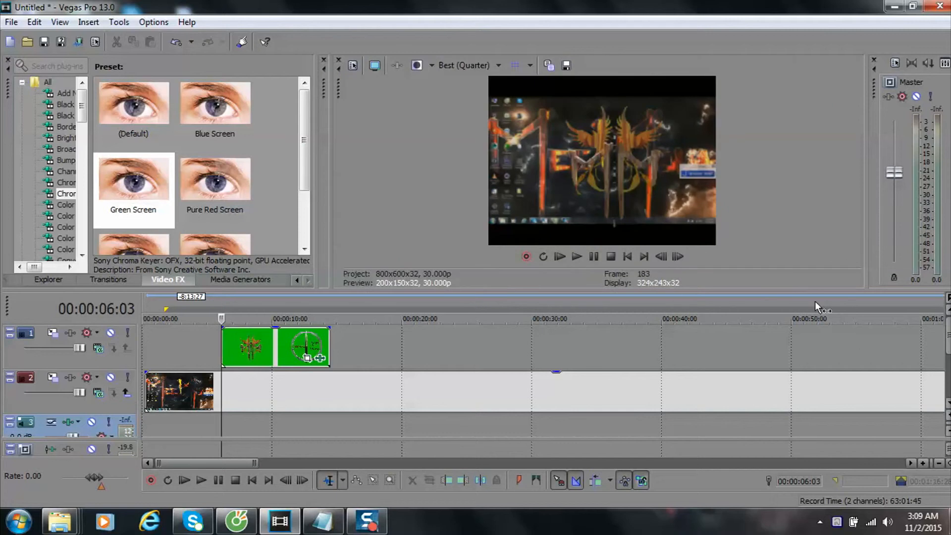
{"action": "left_click_drag", "start_coordinate": [812, 290], "coordinate": [815, 344]}
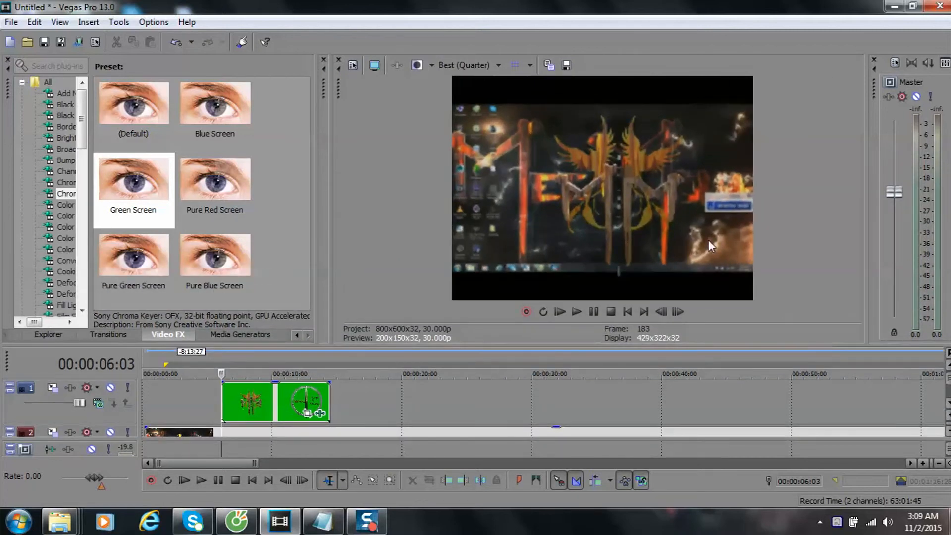
{"action": "key", "text": "space"}
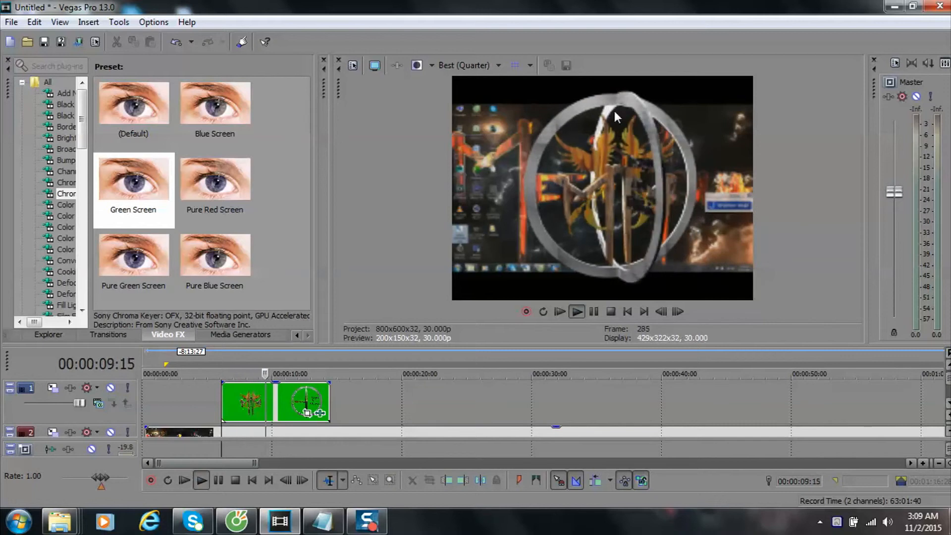
{"action": "key", "text": "space"}
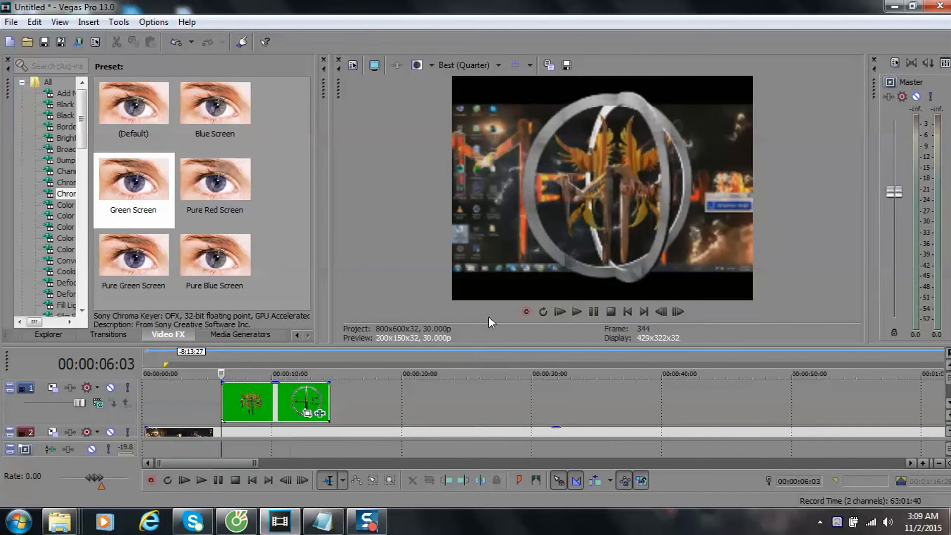
Open the Event Pan/Crop settings of the meeli clip.
{"action": "scroll", "coordinate": [312, 418], "scroll_direction": "down", "scroll_amount": 8}
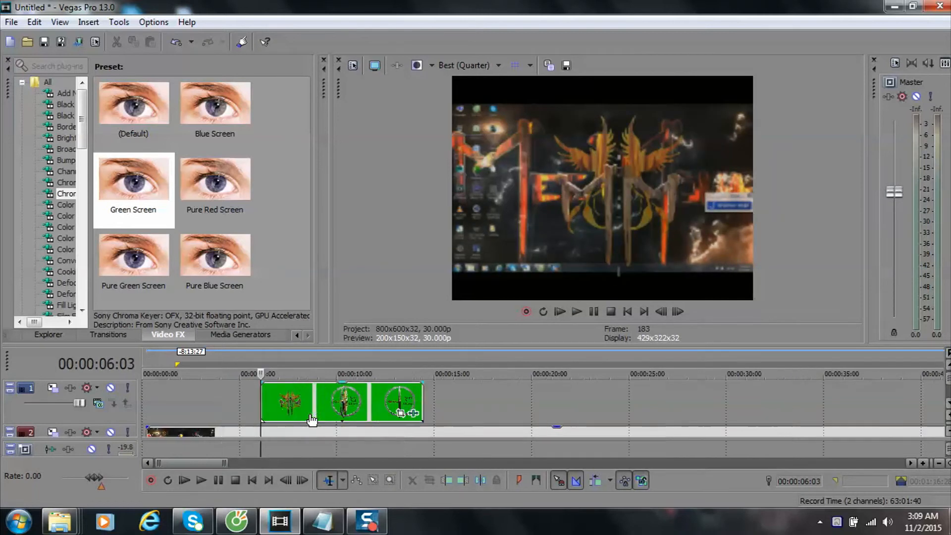
{"action": "scroll", "coordinate": [169, 408], "scroll_direction": "up", "scroll_amount": 3}
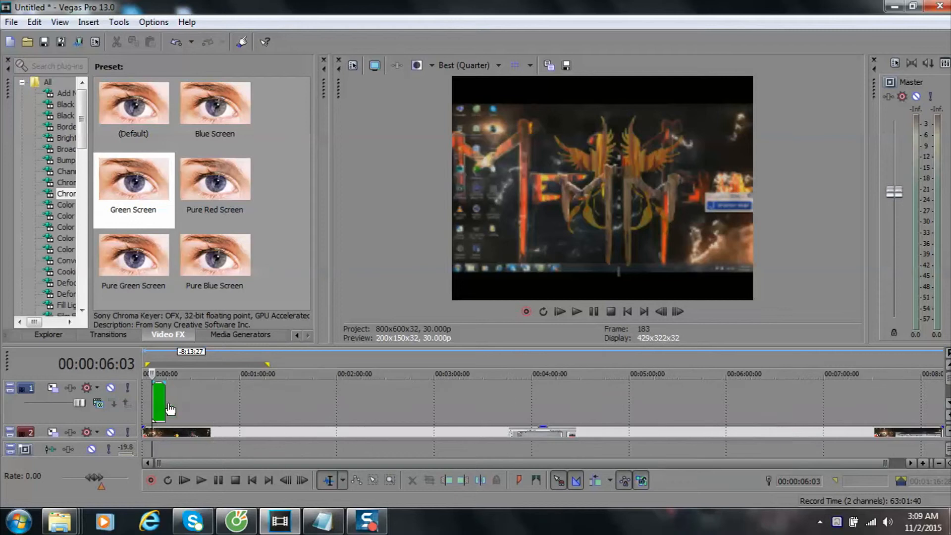
{"action": "scroll", "coordinate": [202, 400], "scroll_direction": "up", "scroll_amount": 6}
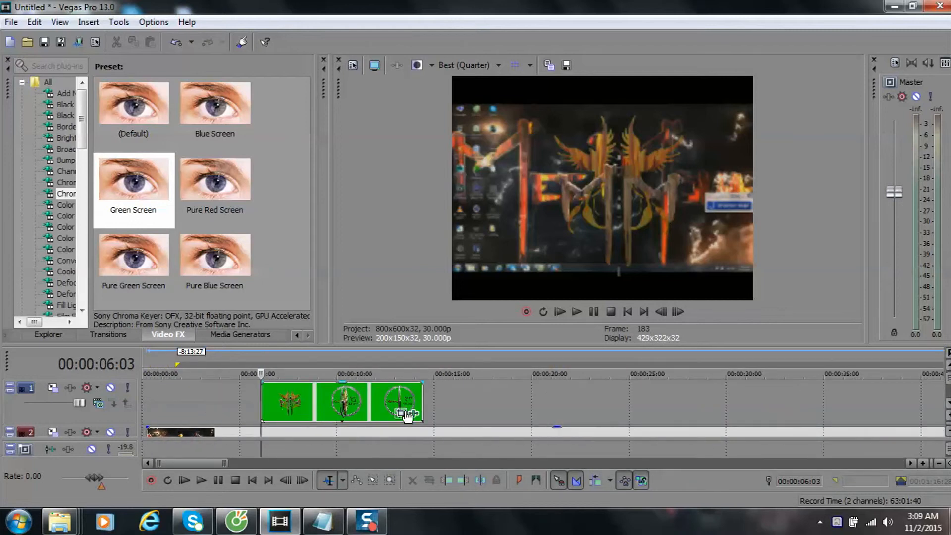
{"action": "left_click", "coordinate": [400, 412]}
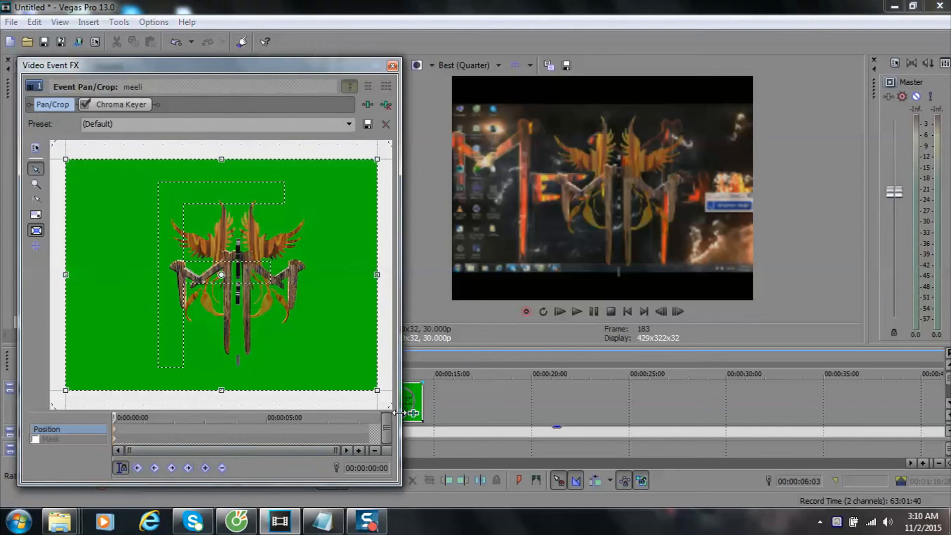
Turn off cursor sync and enlarge the crop frame around the meeli clip at its start, making the logo smaller.
{"action": "left_click", "coordinate": [121, 468]}
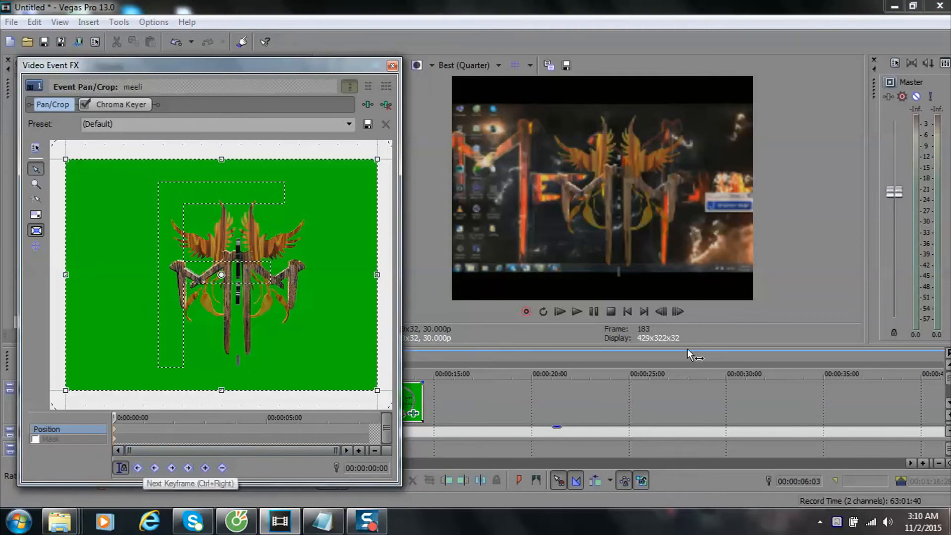
{"action": "left_click", "coordinate": [133, 431]}
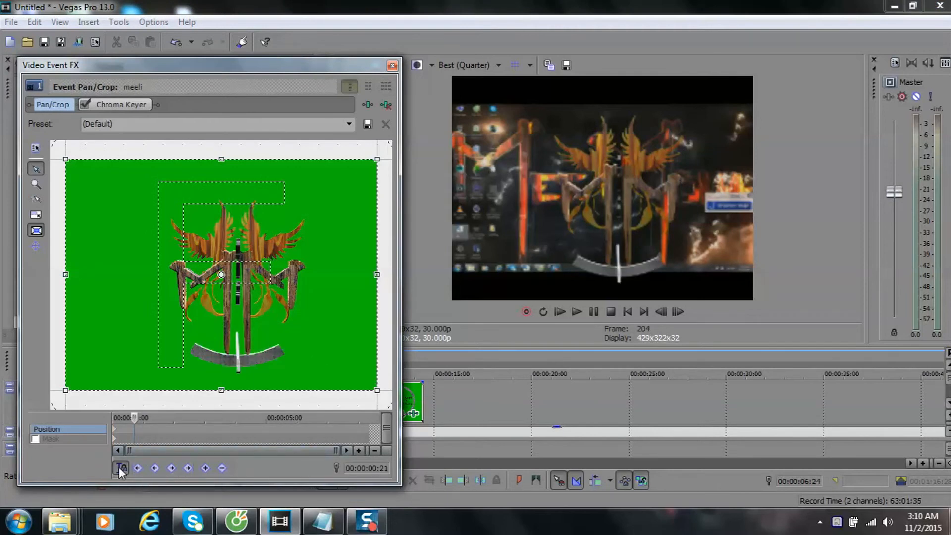
{"action": "left_click", "coordinate": [119, 468]}
{"action": "left_click", "coordinate": [115, 429]}
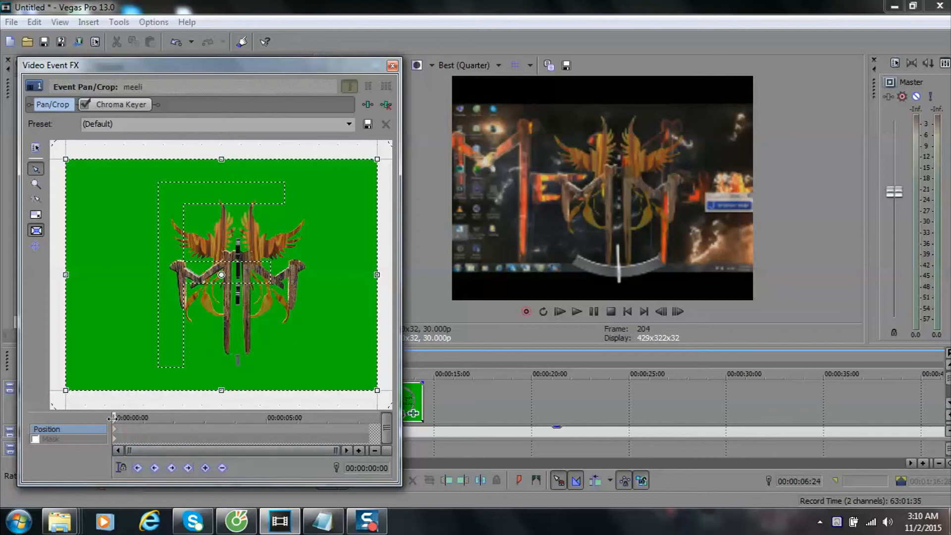
{"action": "left_click_drag", "start_coordinate": [64, 389], "coordinate": [49, 434]}
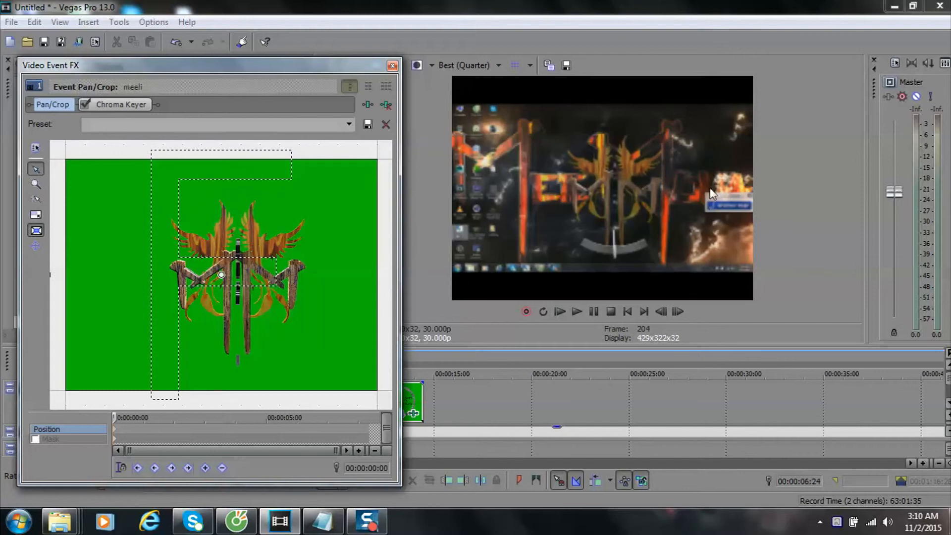
{"action": "scroll", "coordinate": [123, 364], "scroll_direction": "down", "scroll_amount": 4}
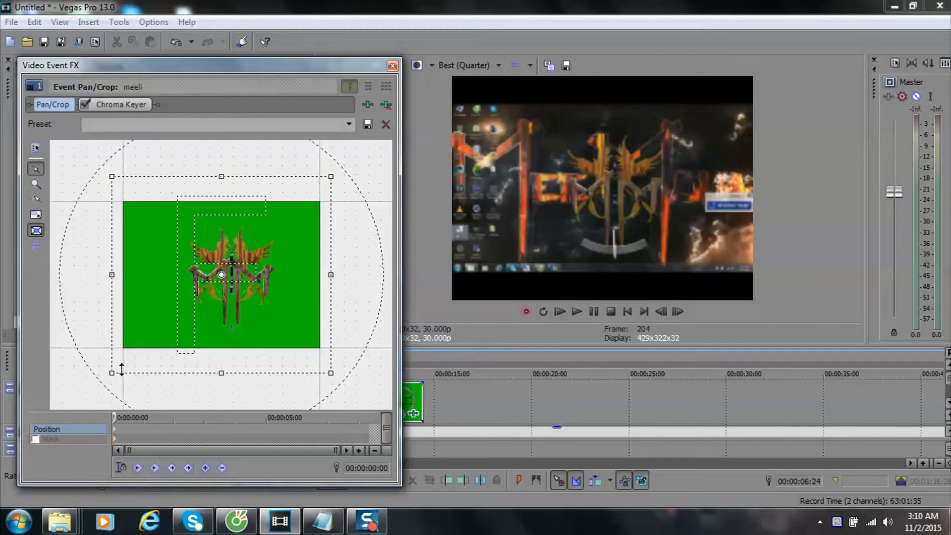
{"action": "left_click_drag", "start_coordinate": [111, 372], "coordinate": [113, 372]}
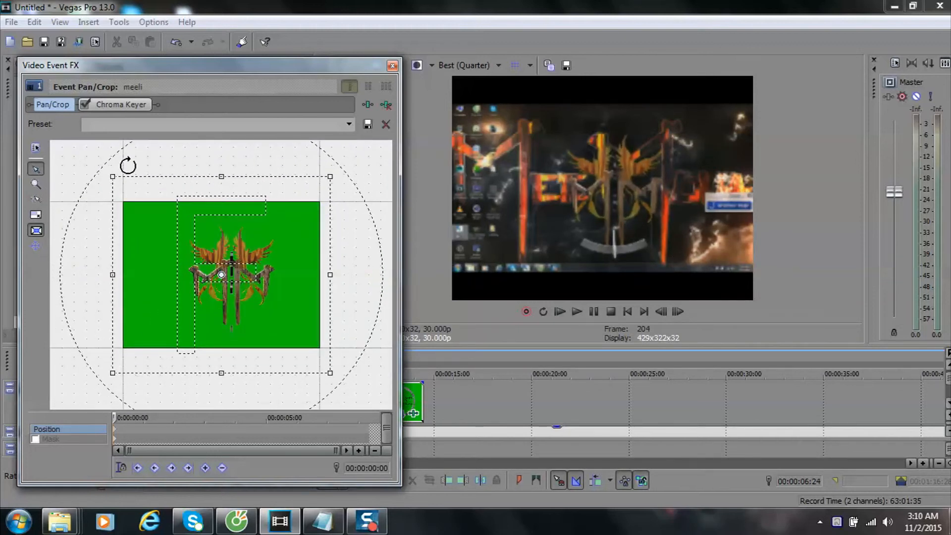
Set the Chroma Keyer's low threshold to about 0.388 and enlarge the clip's crop frame slightly in Pan/Crop.
{"action": "left_click", "coordinate": [126, 105]}
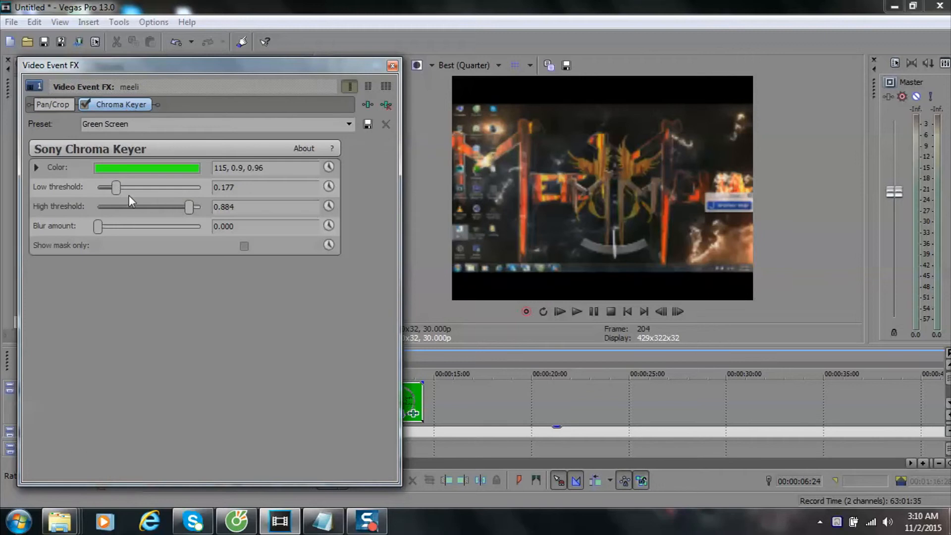
{"action": "left_click_drag", "start_coordinate": [116, 189], "coordinate": [138, 187]}
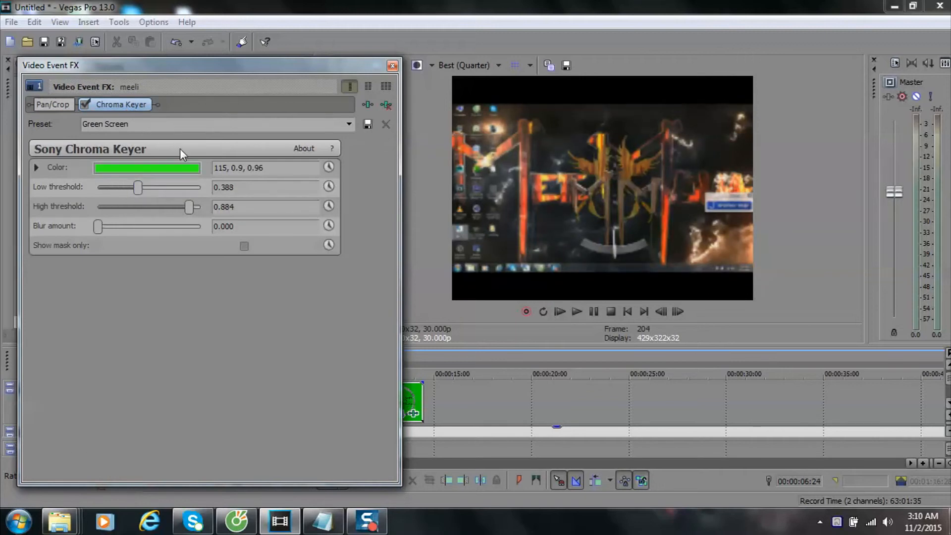
{"action": "left_click", "coordinate": [54, 104]}
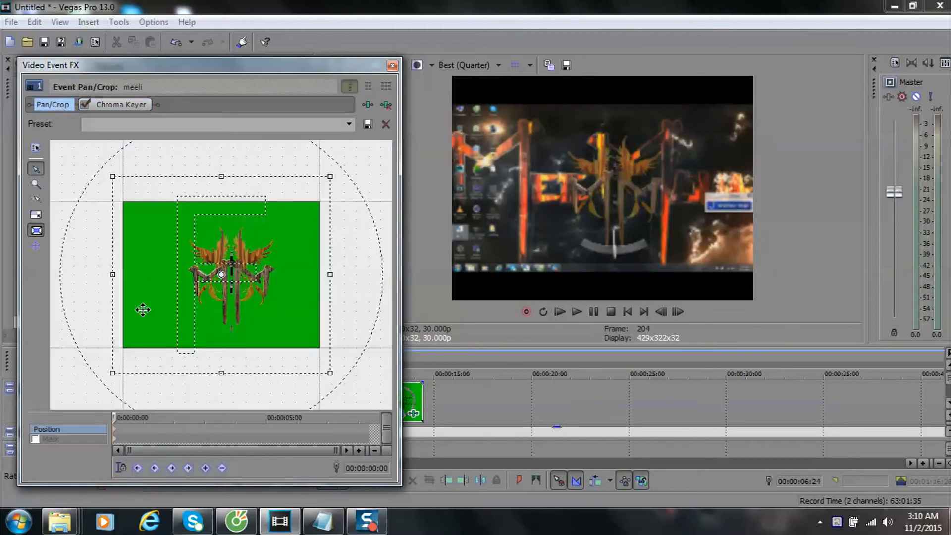
{"action": "mouse_move", "coordinate": [114, 374]}
{"action": "left_mouse_down"}
{"action": "mouse_move", "coordinate": [150, 334]}
{"action": "mouse_move", "coordinate": [108, 372]}
{"action": "left_mouse_up"}
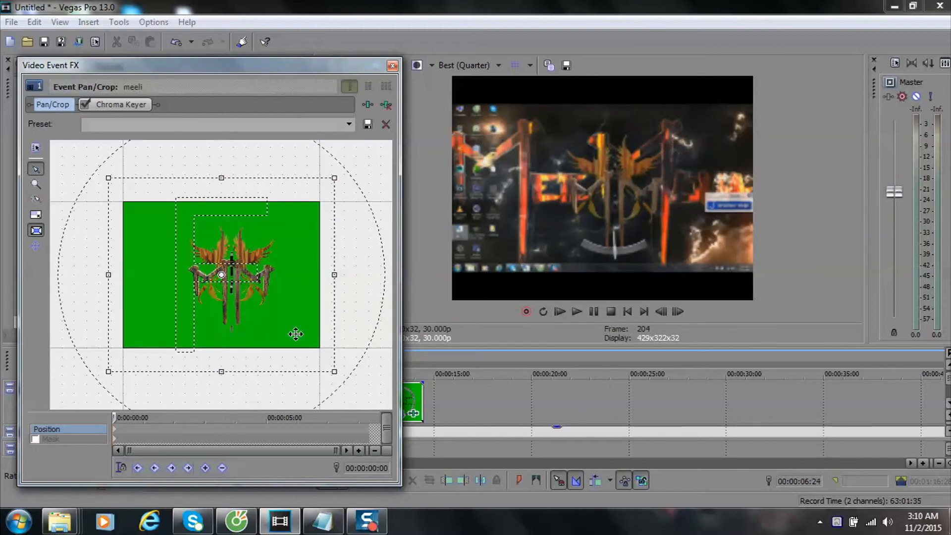
Turn cursor sync back on and add Position keyframes at 00:00:03:09 and 00:00:08:08 of the meeli clip.
{"action": "left_click_drag", "start_coordinate": [114, 417], "coordinate": [101, 449]}
{"action": "left_click", "coordinate": [120, 467]}
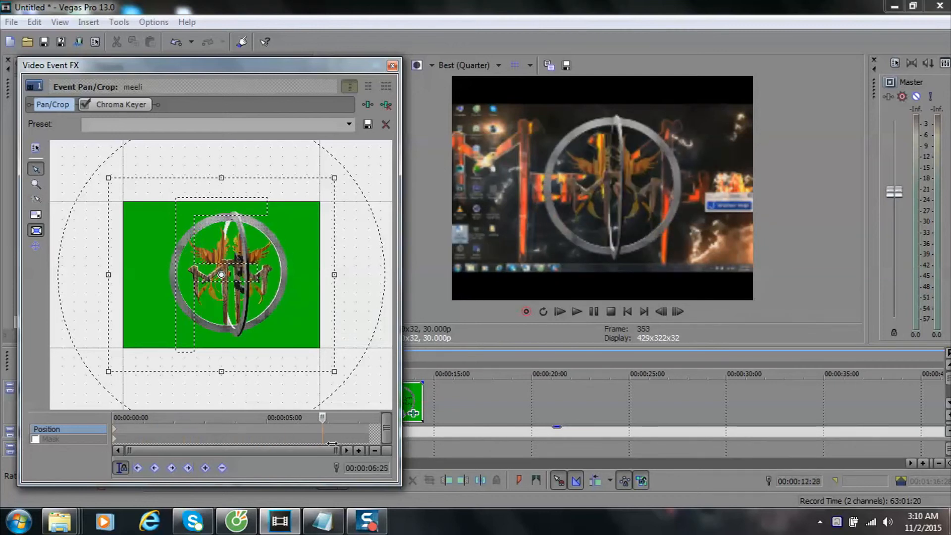
{"action": "left_click_drag", "start_coordinate": [240, 450], "coordinate": [213, 450]}
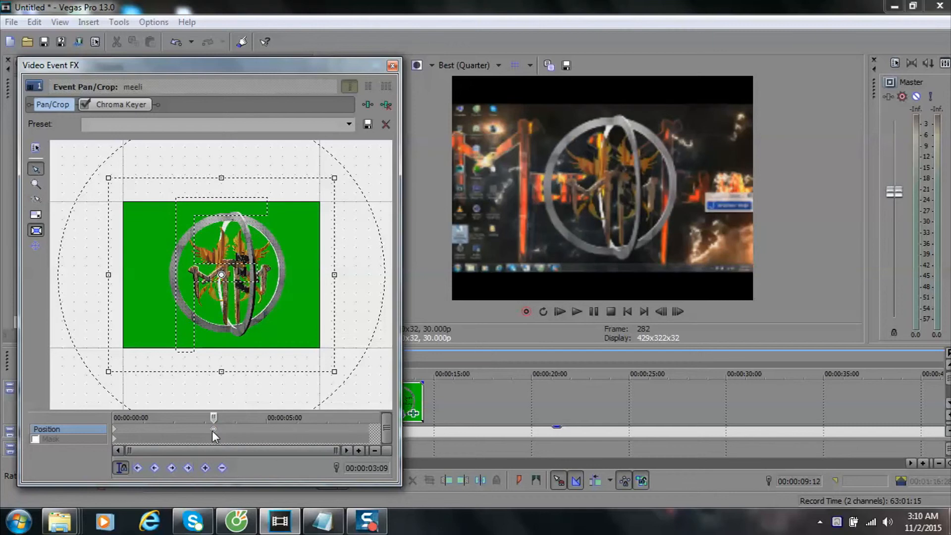
{"action": "left_click_drag", "start_coordinate": [214, 418], "coordinate": [366, 444]}
{"action": "double_click", "coordinate": [367, 429]}
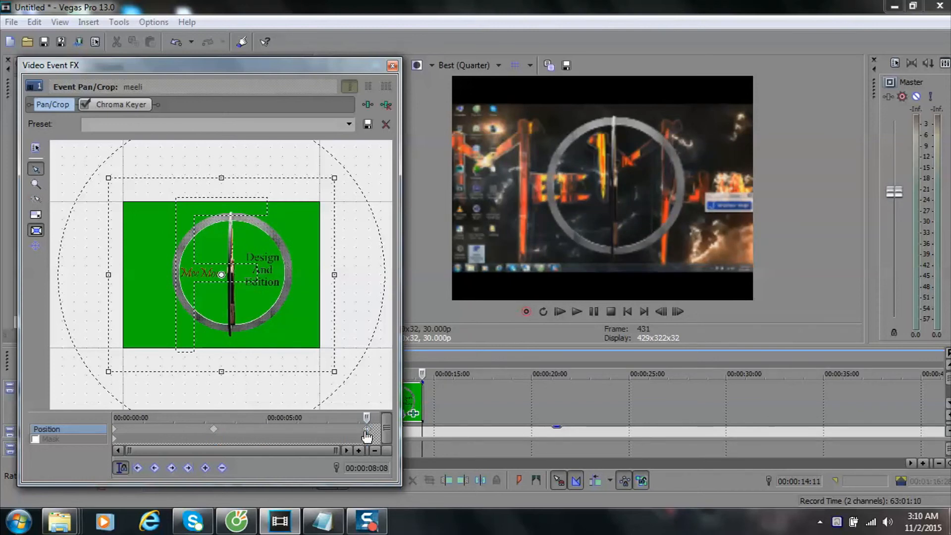
{"action": "left_click", "coordinate": [214, 429]}
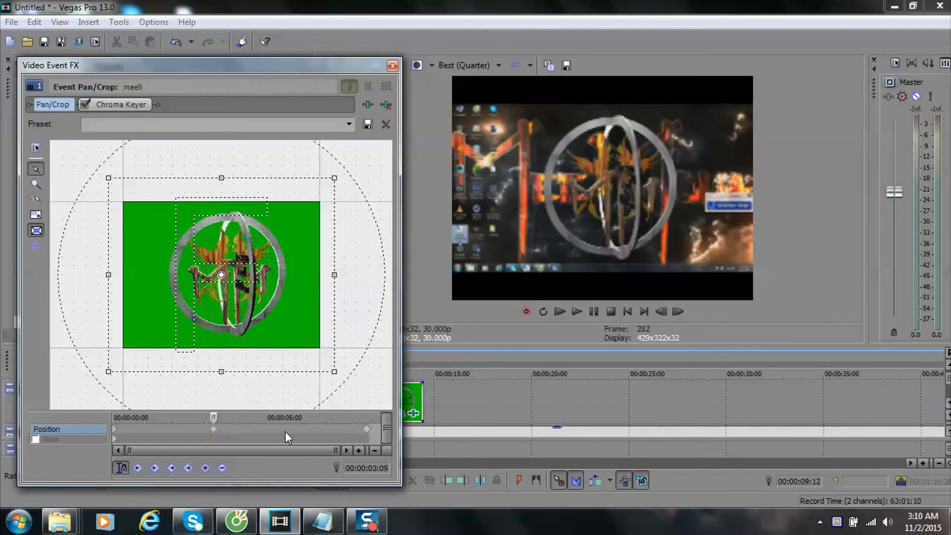
At the 00:00:08:08 keyframe, greatly enlarge and shift the crop frame so the logo sits small in the picture's upper-right corner.
{"action": "left_click", "coordinate": [367, 429]}
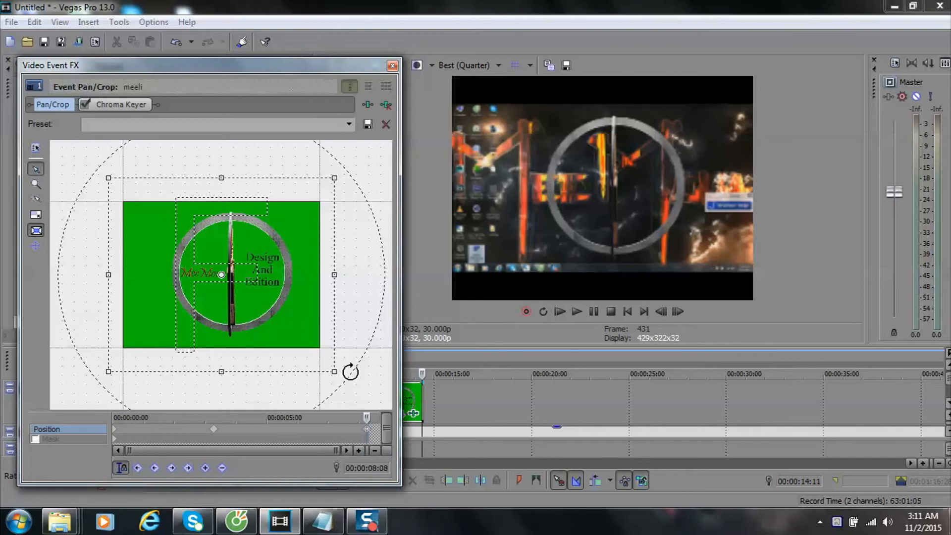
{"action": "left_click_drag", "start_coordinate": [336, 372], "coordinate": [458, 442]}
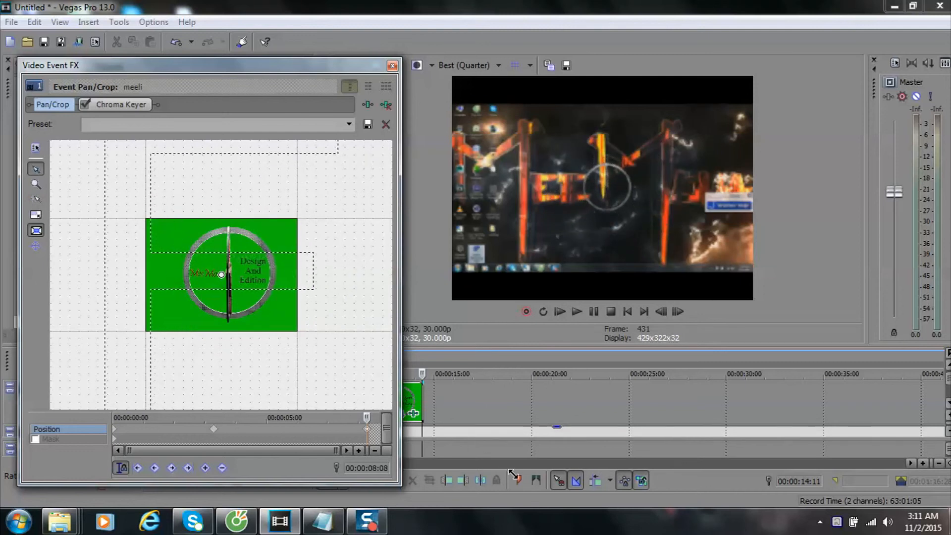
{"action": "scroll", "coordinate": [239, 390], "scroll_direction": "down", "scroll_amount": 5}
{"action": "scroll", "coordinate": [282, 345], "scroll_direction": "down", "scroll_amount": 2}
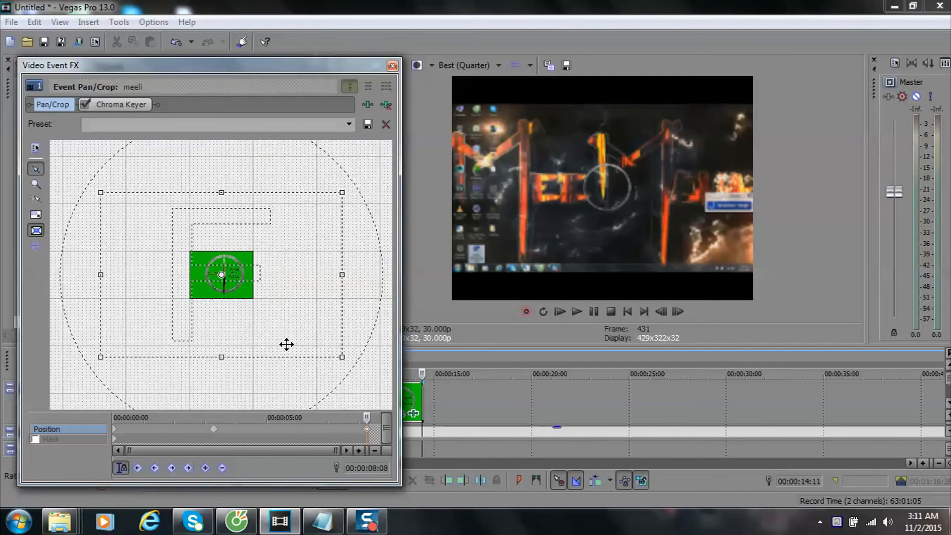
{"action": "left_click_drag", "start_coordinate": [340, 357], "coordinate": [376, 391]}
{"action": "left_click_drag", "start_coordinate": [317, 303], "coordinate": [190, 371]}
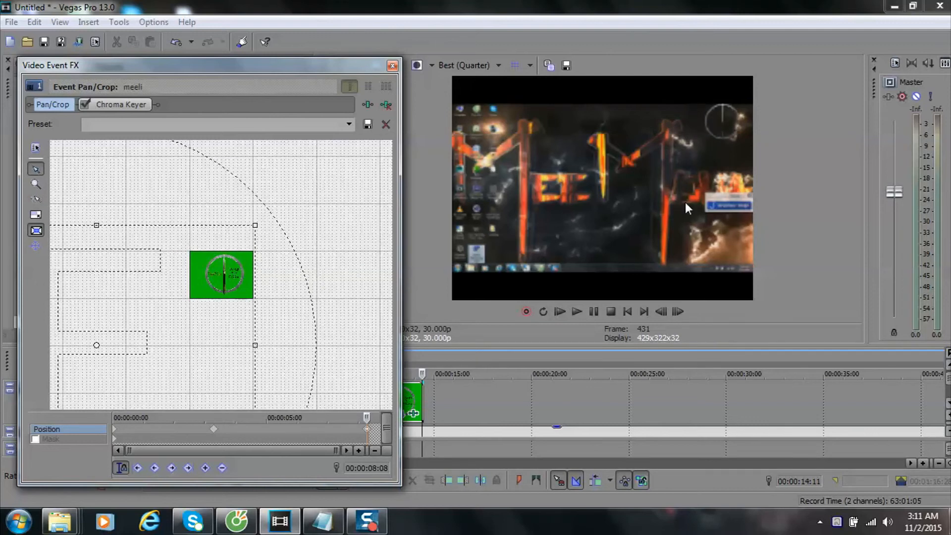
Close the Event Pan/Crop settings, play the logo animation over the background video and check several frames of the meeli clip.
{"action": "left_click_drag", "start_coordinate": [369, 418], "coordinate": [117, 435]}
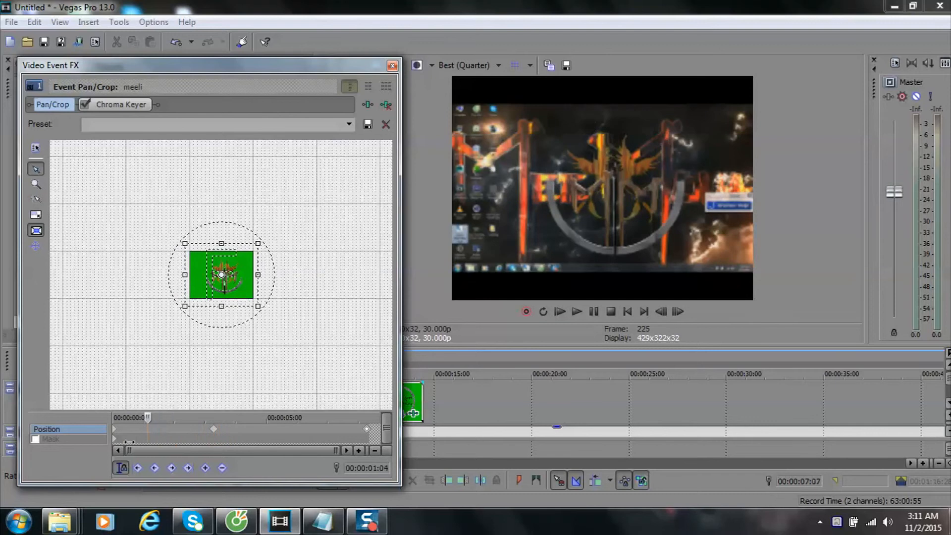
{"action": "left_click", "coordinate": [393, 68]}
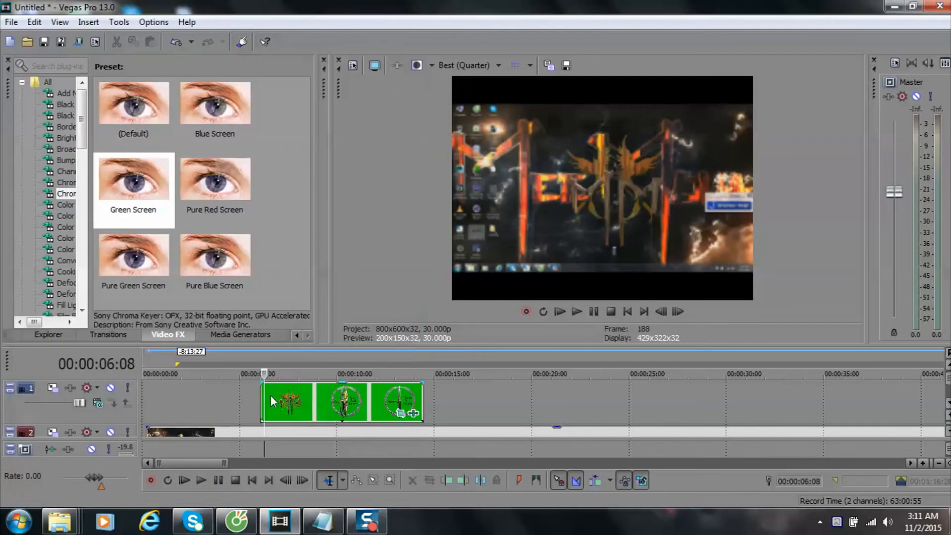
{"action": "left_click", "coordinate": [577, 311]}
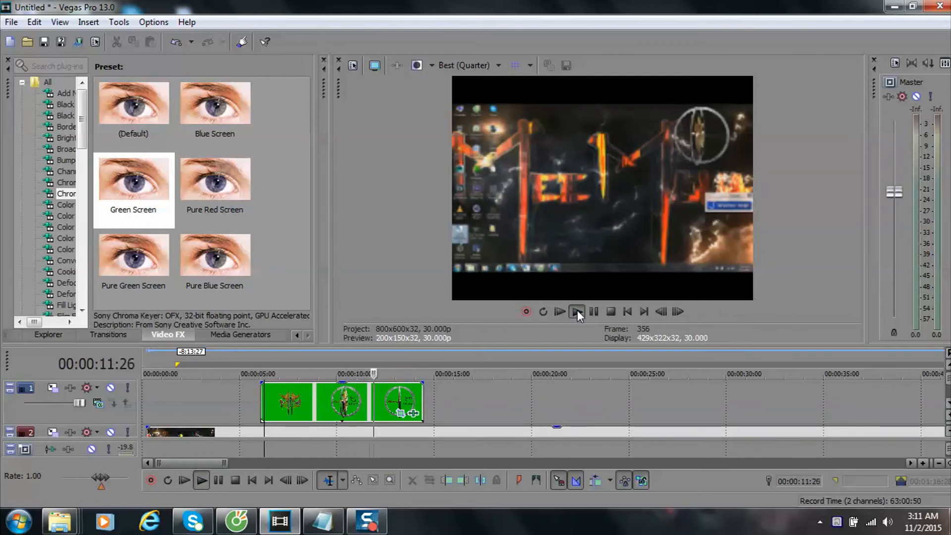
{"action": "left_click", "coordinate": [578, 311]}
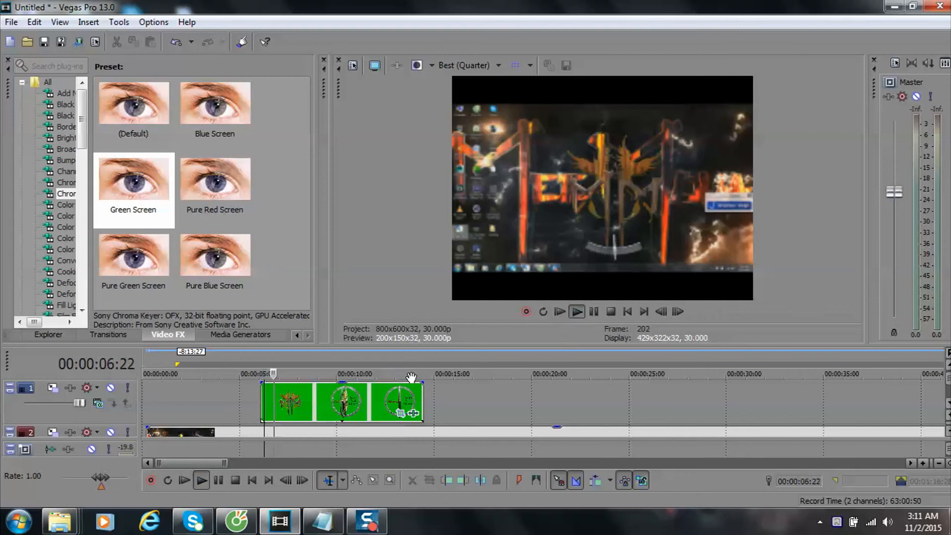
{"action": "left_click", "coordinate": [347, 399]}
{"action": "key", "text": "space"}
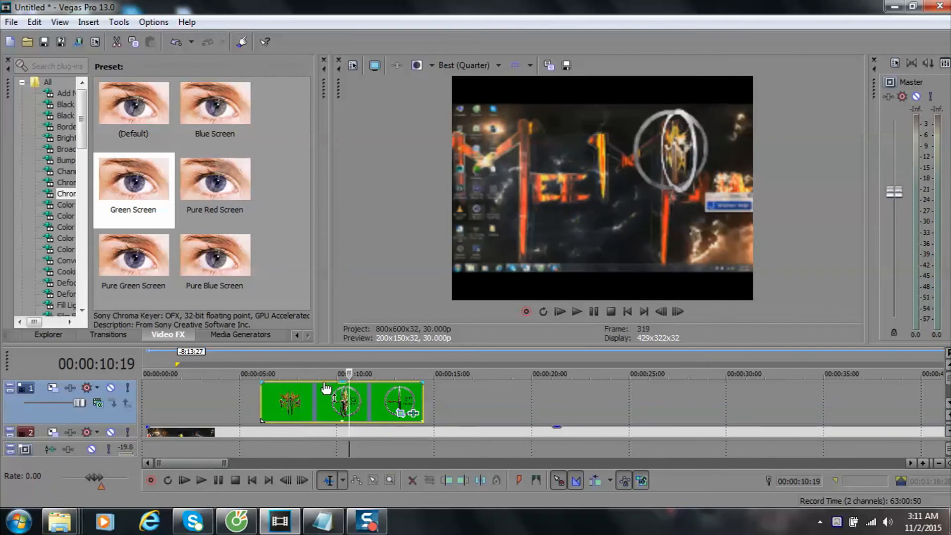
{"action": "left_click", "coordinate": [299, 372]}
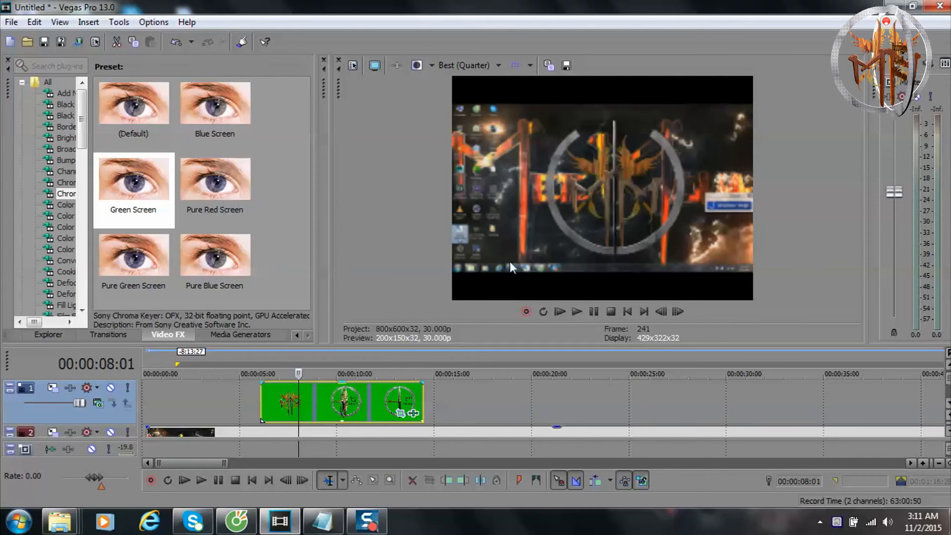
{"action": "left_click", "coordinate": [261, 358]}
{"action": "left_click", "coordinate": [273, 358]}
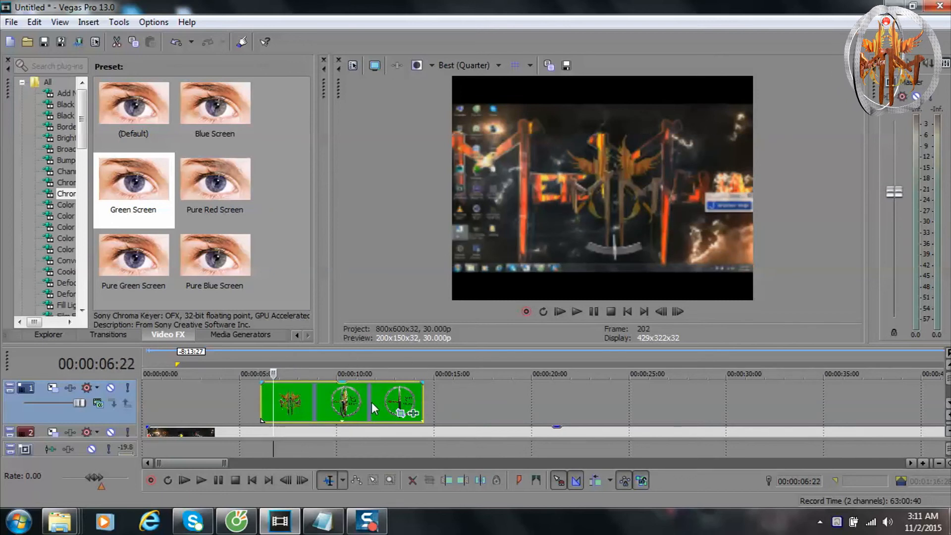
Widen the Video FX effects list and look through the effects below Chroma Keyer.
{"action": "left_click_drag", "start_coordinate": [91, 208], "coordinate": [255, 226]}
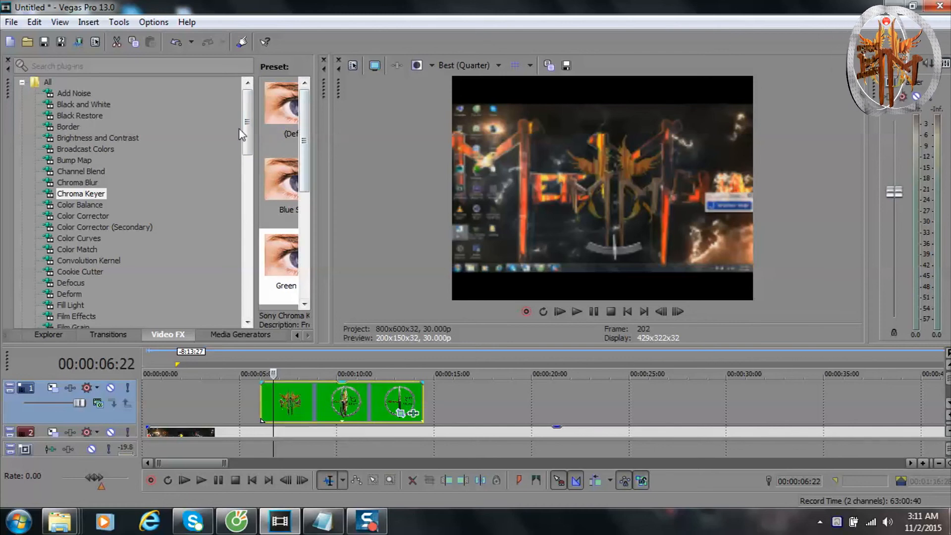
{"action": "left_click_drag", "start_coordinate": [243, 129], "coordinate": [250, 194]}
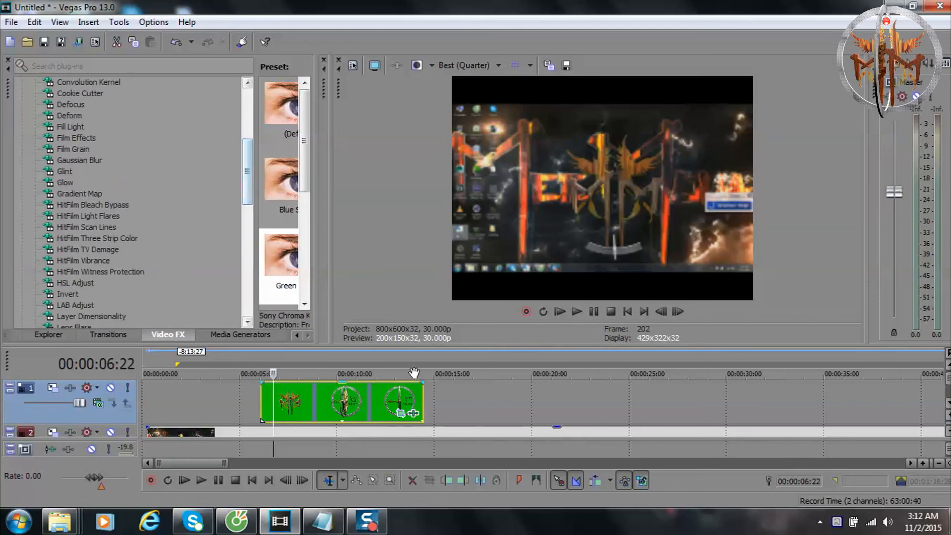
Review the logo's size and position over the background at several points within the meeli clip.
{"action": "left_click", "coordinate": [328, 361]}
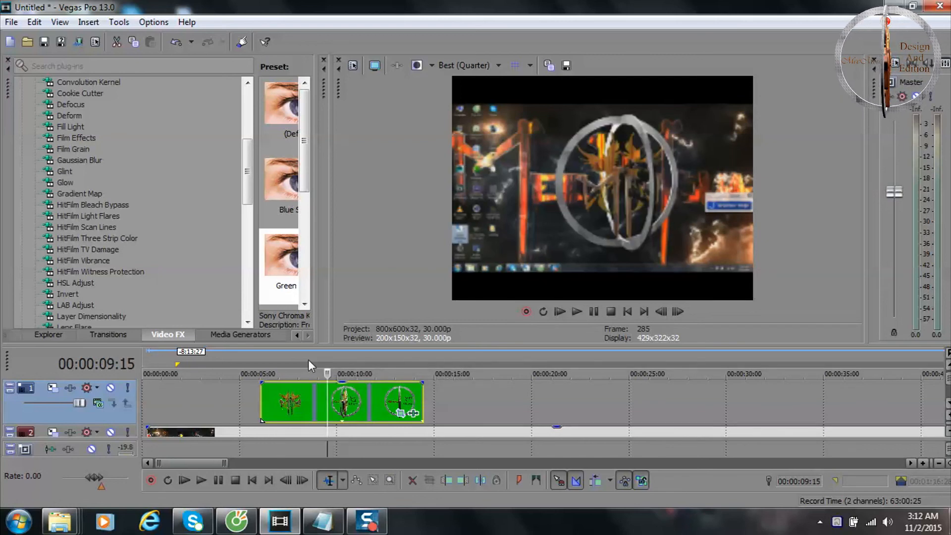
{"action": "left_click", "coordinate": [310, 358]}
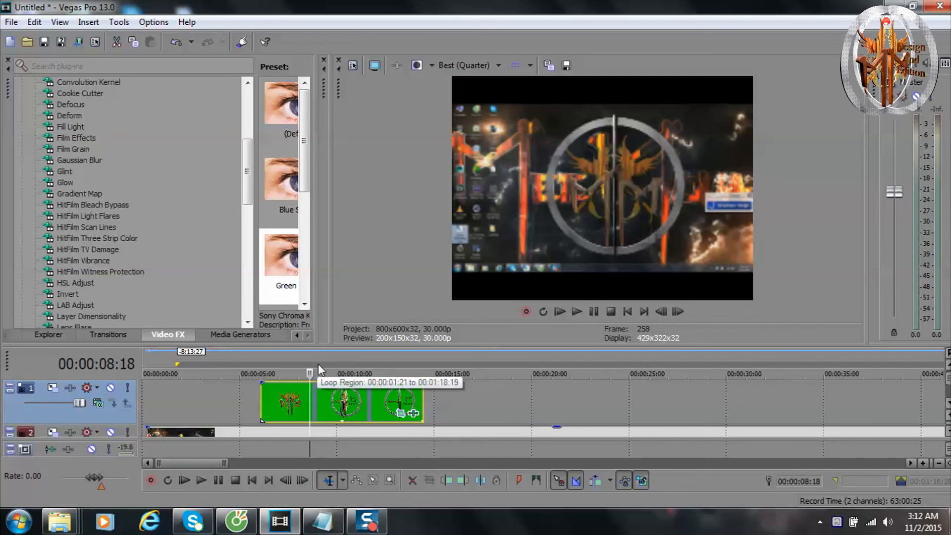
{"action": "left_click", "coordinate": [316, 352]}
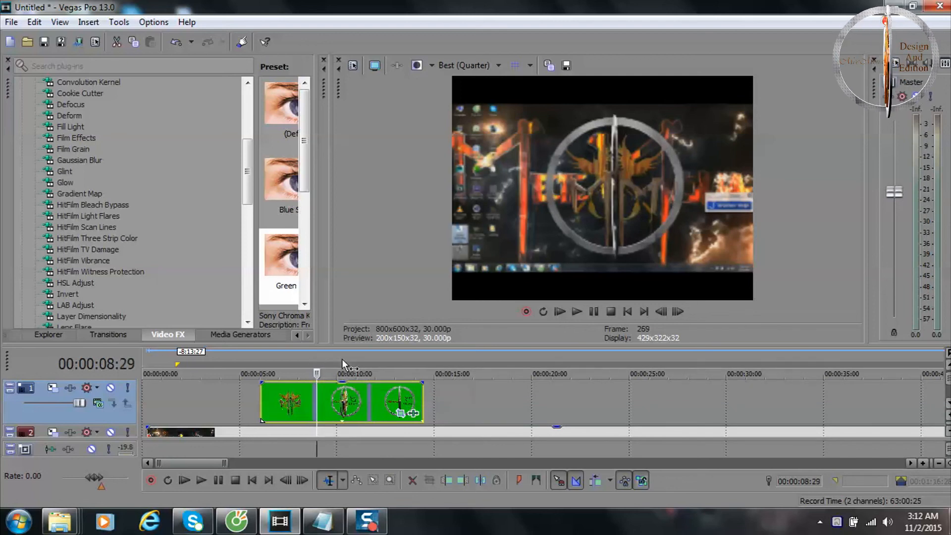
{"action": "left_click", "coordinate": [342, 358]}
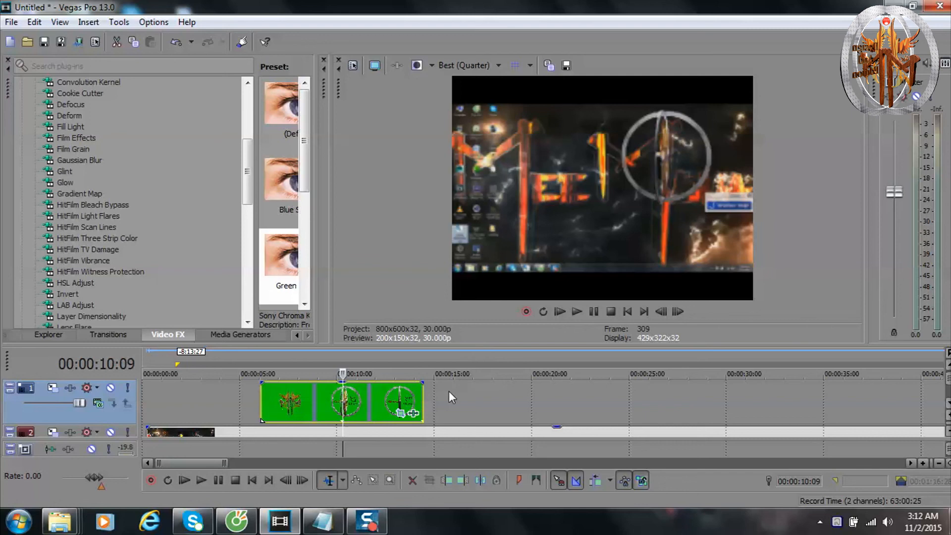
{"action": "left_click", "coordinate": [301, 362]}
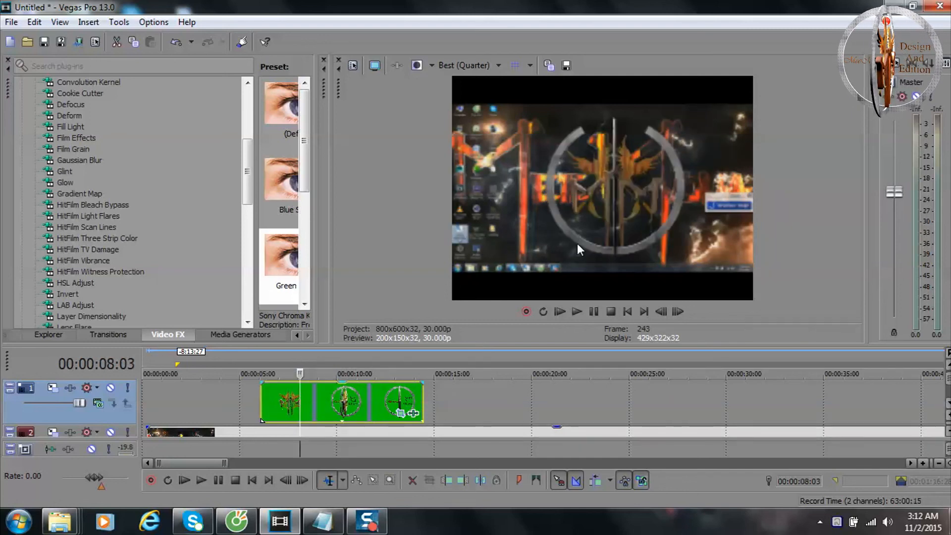